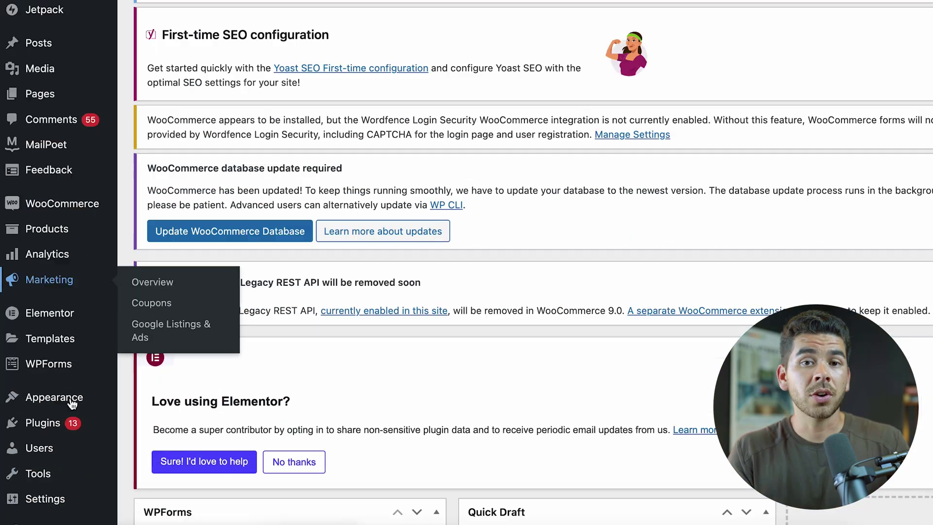
Step: Search the plugin directory for WPForms and update Contact Form by WPForms to its latest version
scroll(116, 386, down, 5)
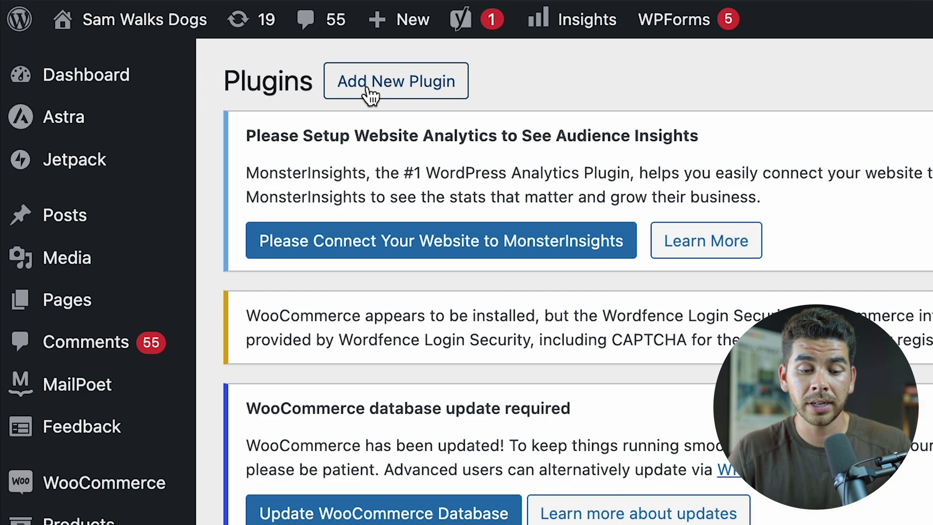
click(183, 78)
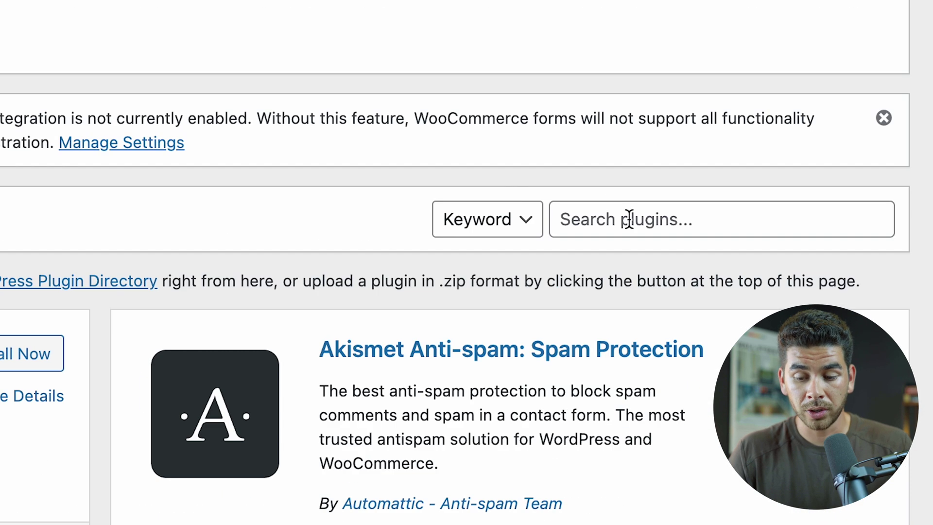
click(631, 218)
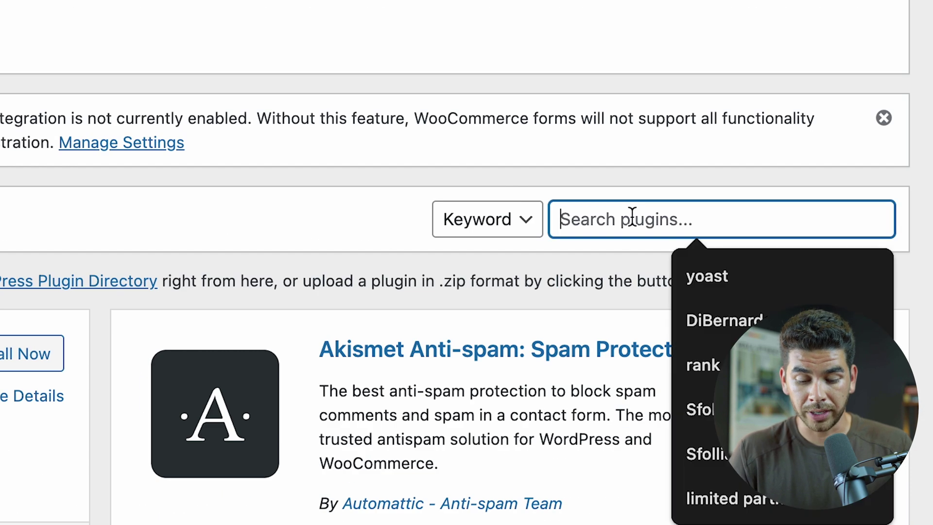
text(wpfrom)
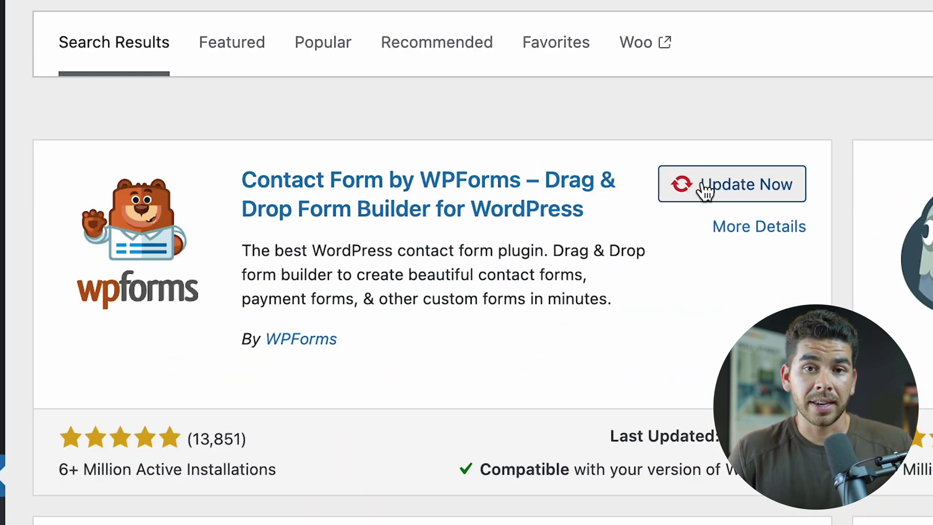
click(705, 190)
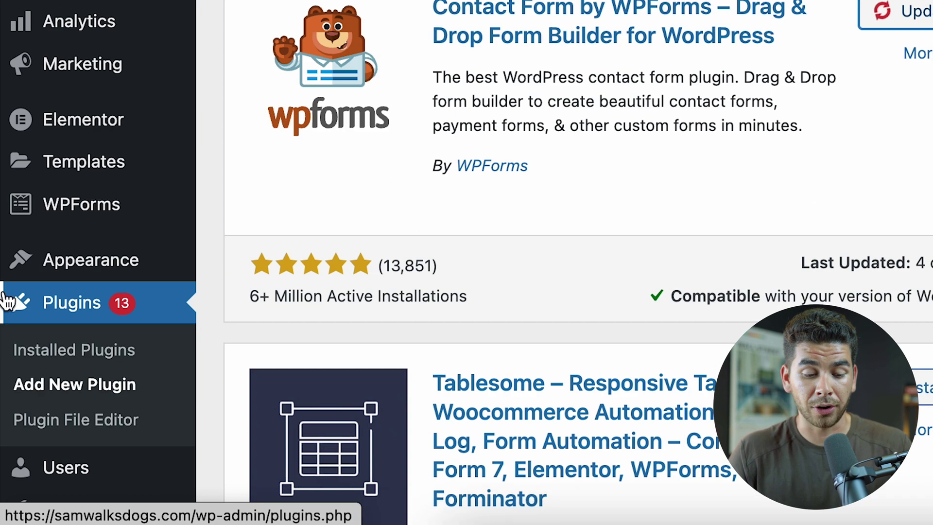
Step: In Installed Plugins, tick WPForms Lite and open the Bulk actions dropdown
click(98, 313)
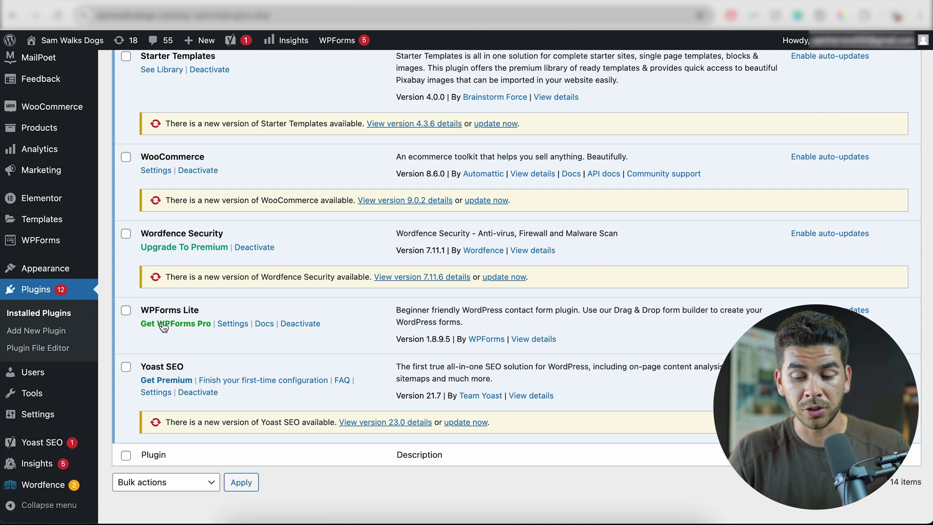
click(126, 310)
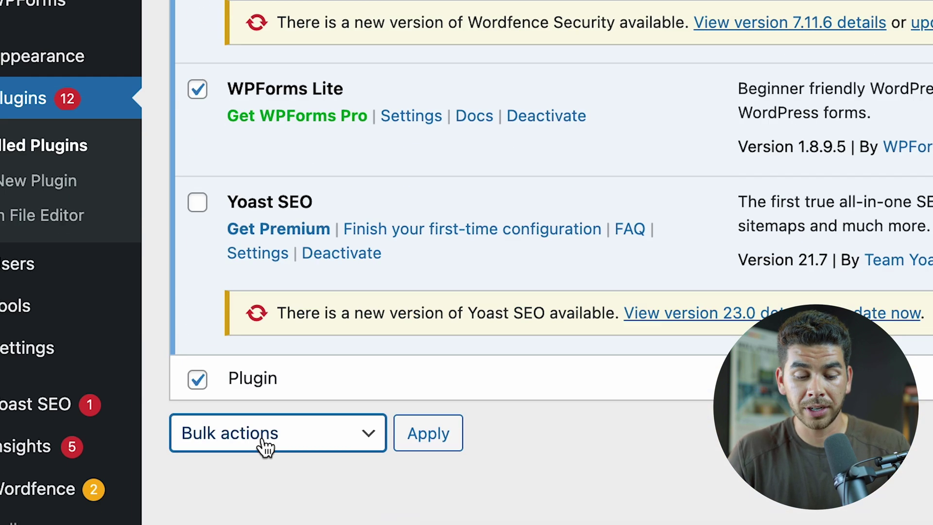
click(265, 439)
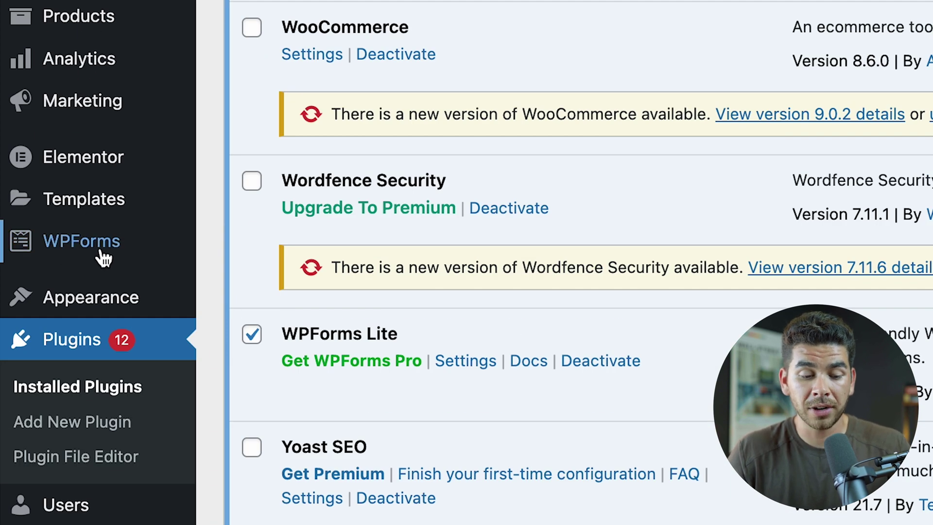
mouse_move(122, 259)
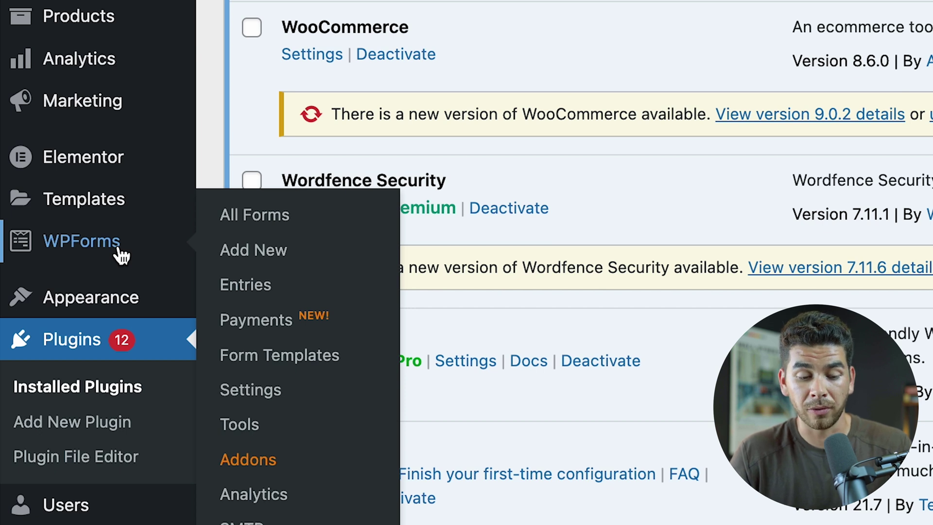
Step: Dismiss the What's New announcement, then start connecting Stripe from the WPForms Payments page
click(119, 250)
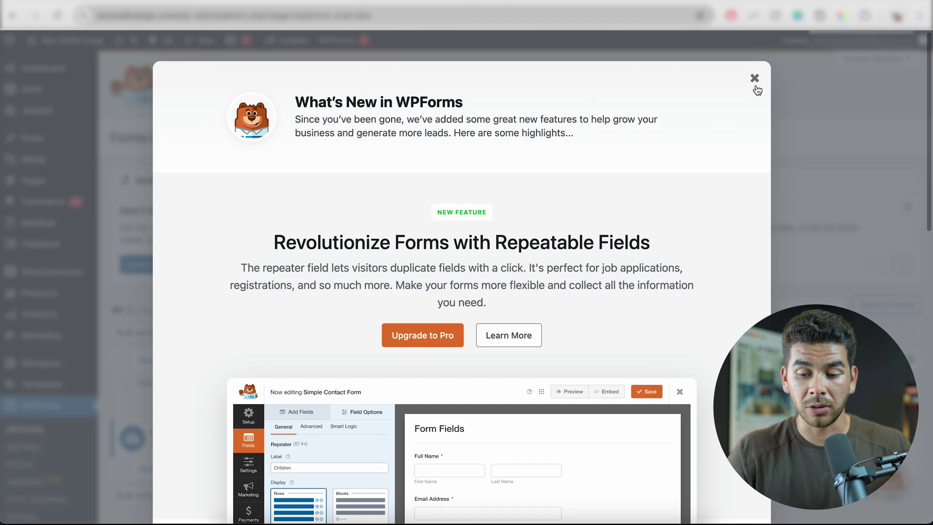
click(755, 78)
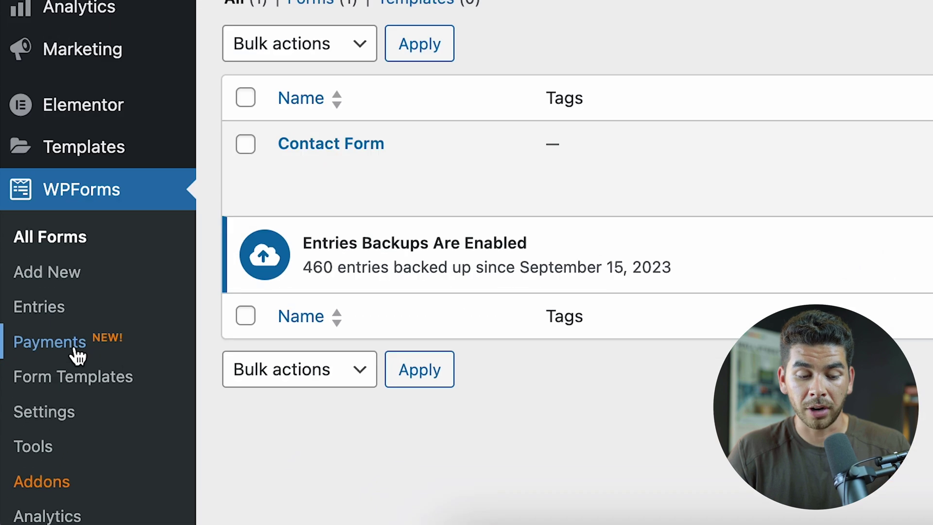
click(85, 350)
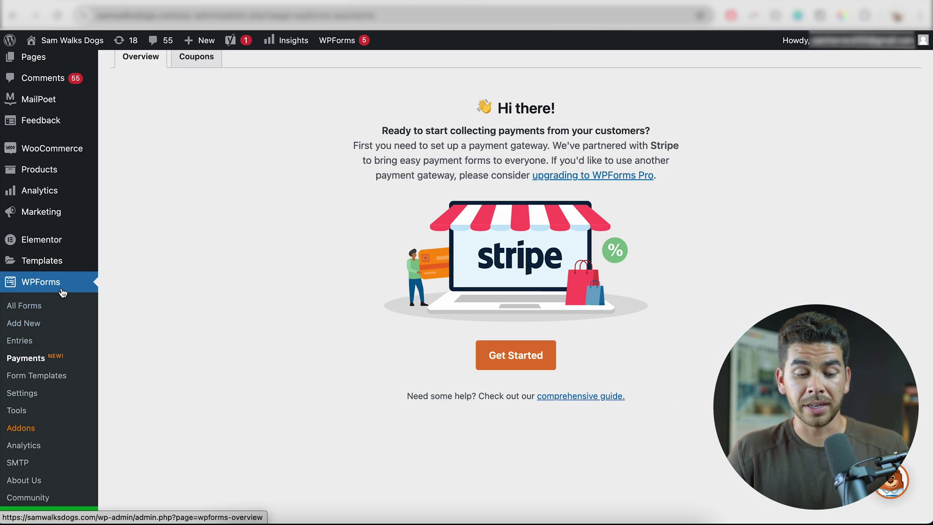
scroll(574, 173, up, 3)
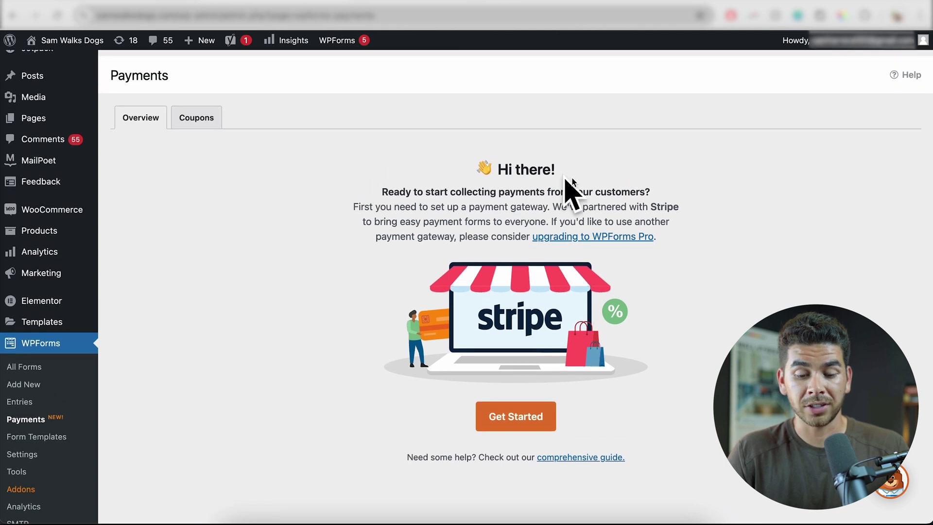
click(505, 422)
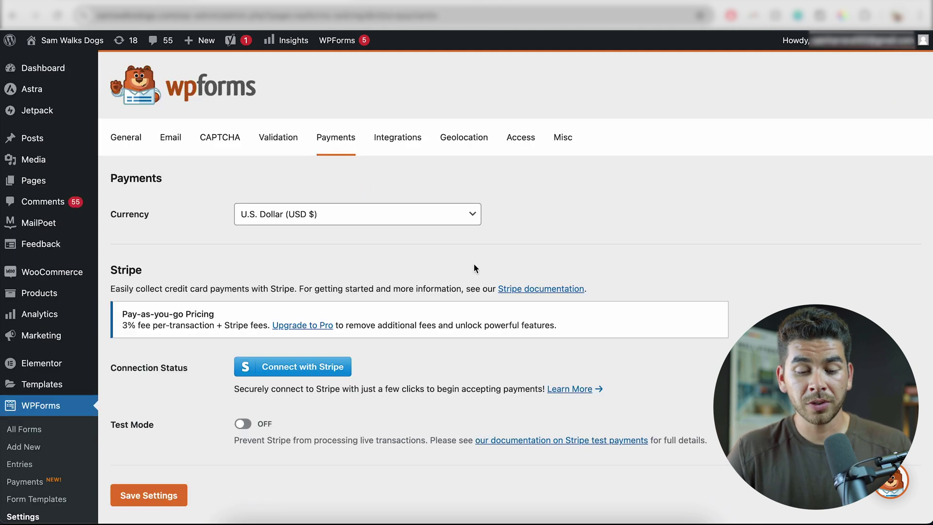
click(298, 369)
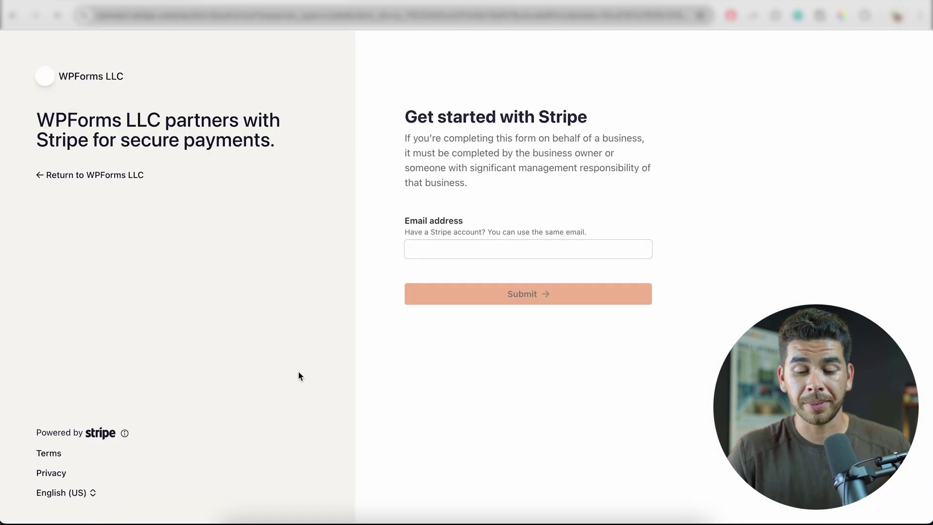
Step: Create the Stripe account with a saved e-mail and suggested password as a United States Individual
key(Tab)
text(wpforms)
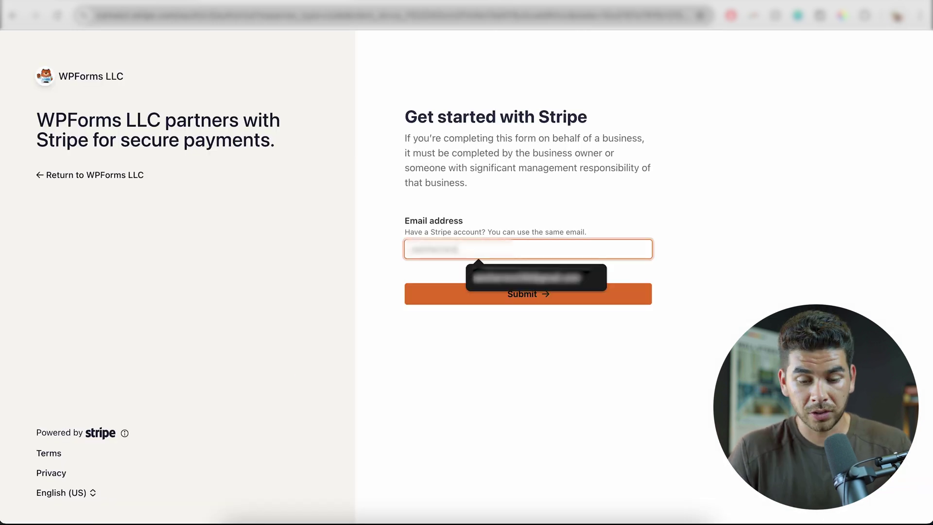
key(Return)
key(Return)
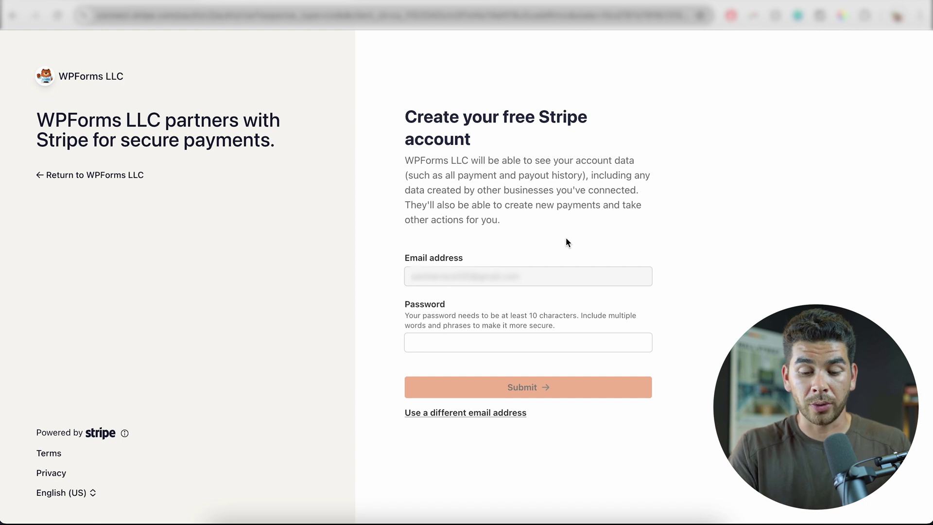
click(451, 342)
click(511, 393)
click(522, 388)
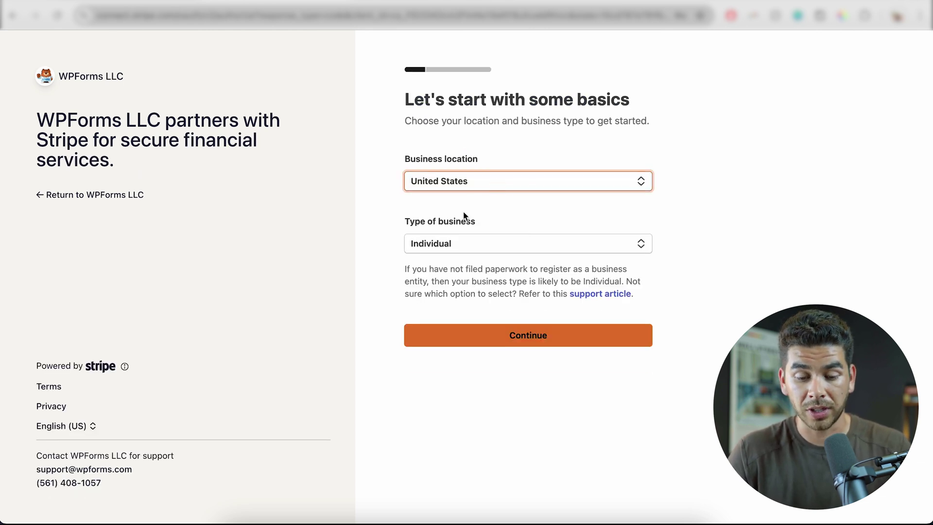
click(520, 337)
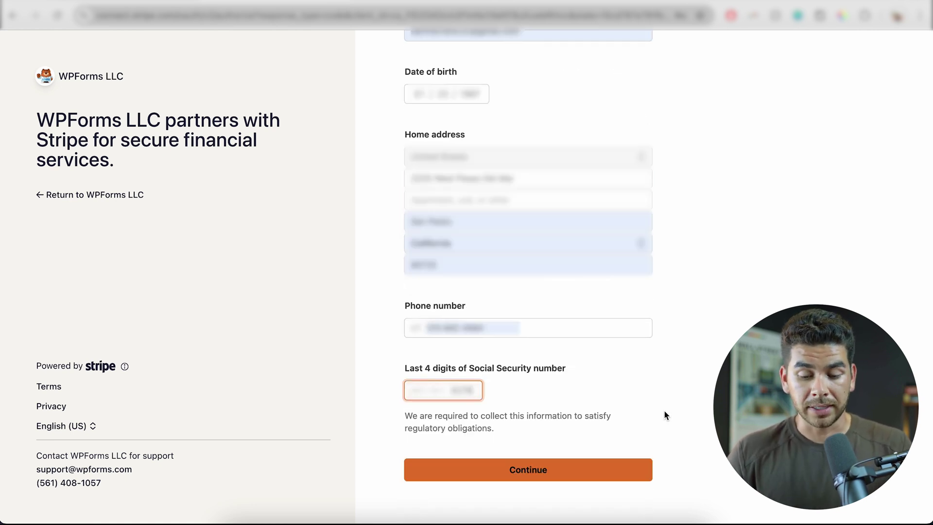
click(566, 466)
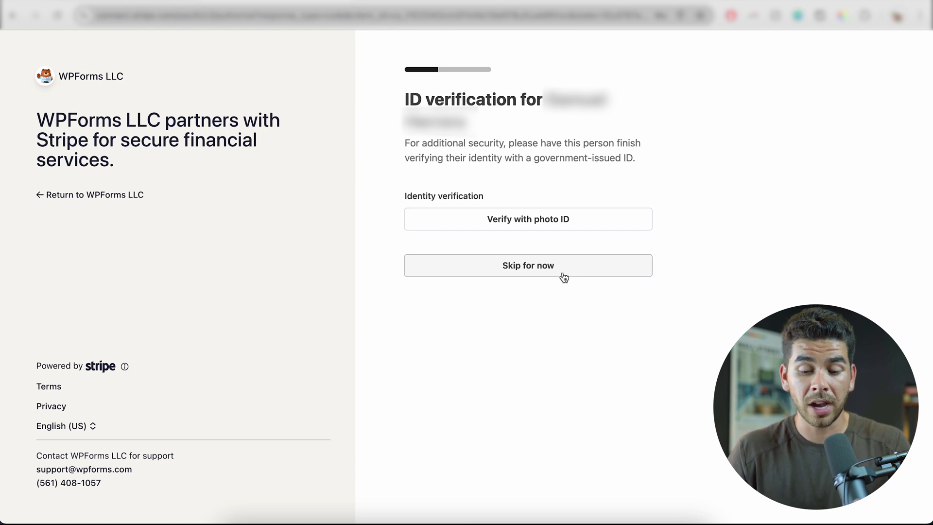
Step: Skip identity verification, submit the business details, and link a Chase account for payouts
click(546, 268)
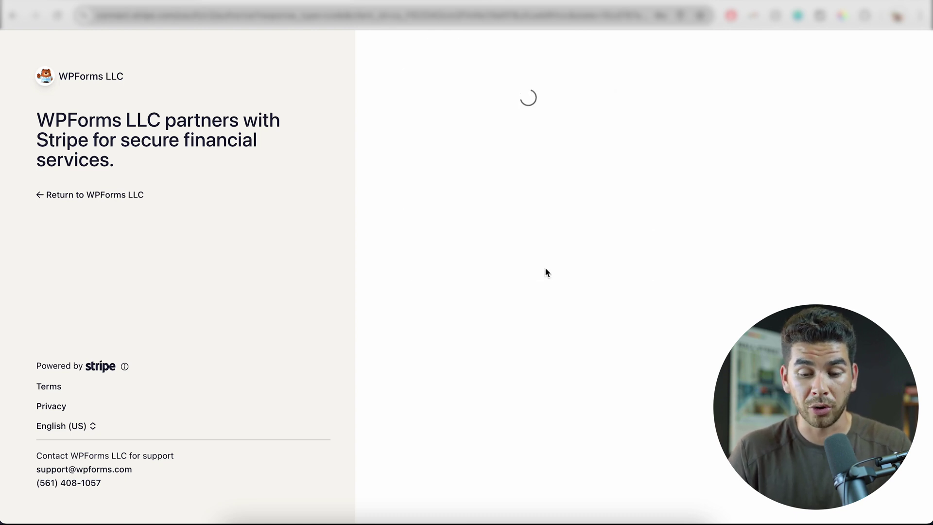
click(684, 155)
scroll(640, 183, down, 1)
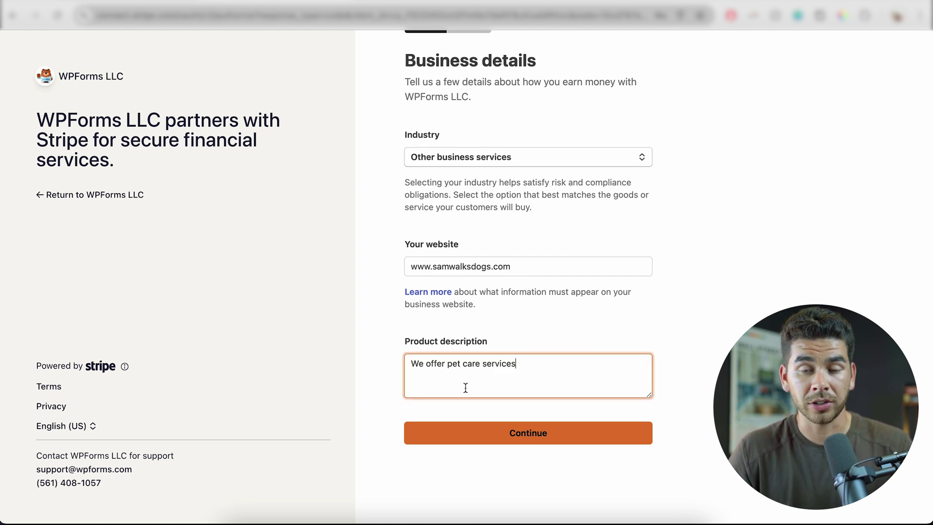
click(495, 435)
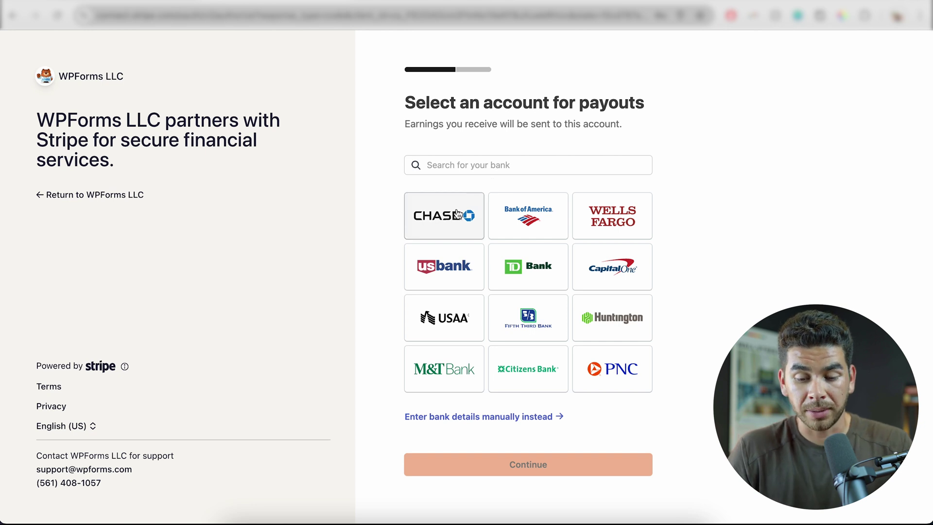
click(437, 217)
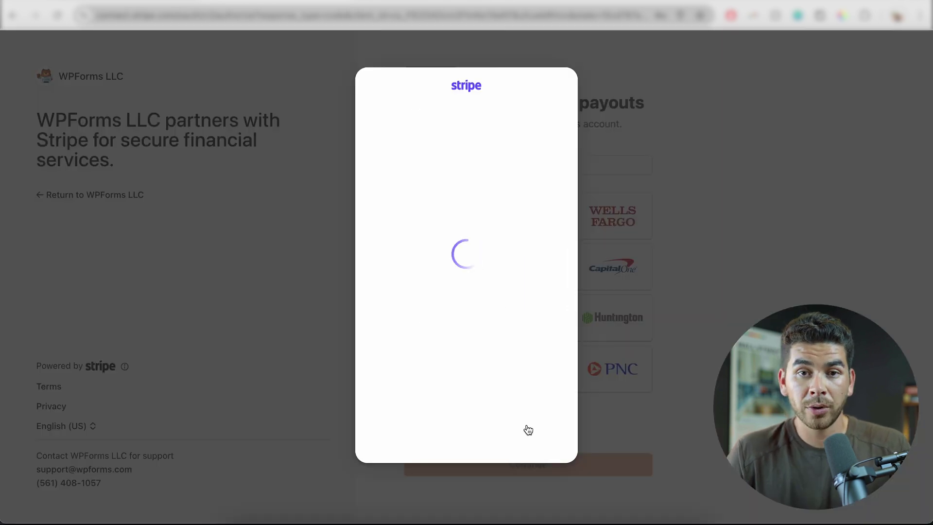
click(529, 430)
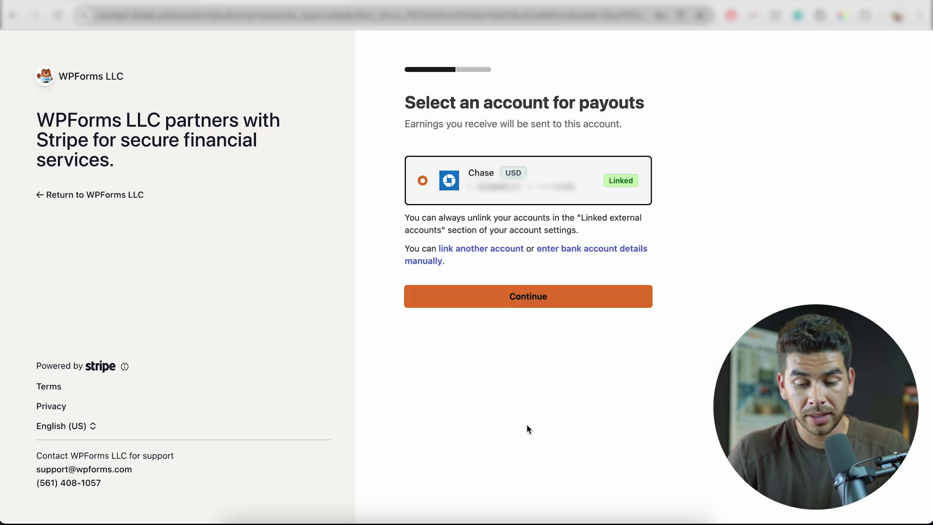
Step: Accept the payout account and the SAMWALKSDOGS.COM / SAMWALKSDO statement descriptors
click(583, 301)
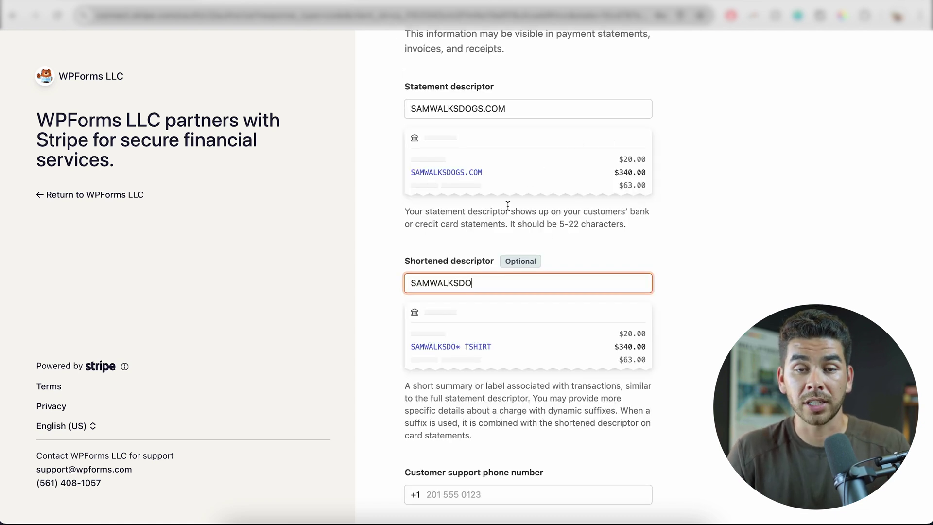
scroll(524, 264, down, 6)
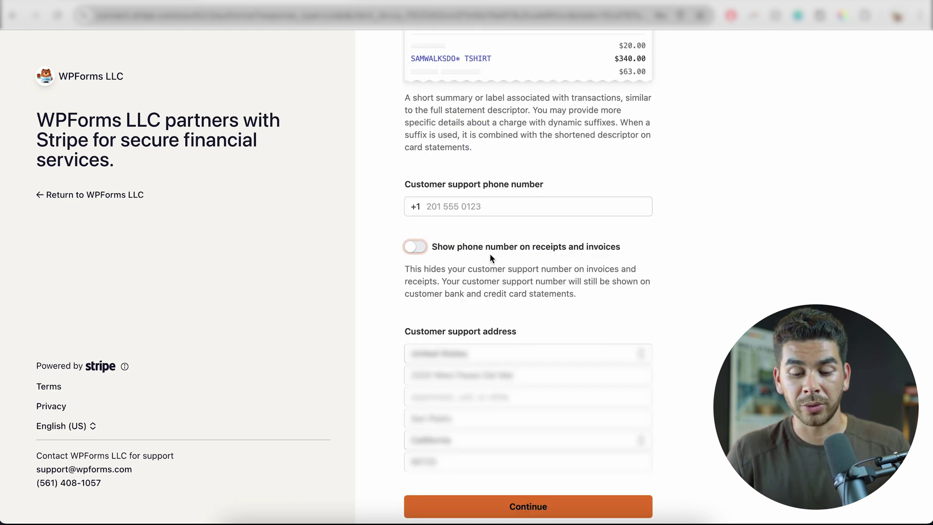
scroll(490, 258, down, 2)
click(475, 464)
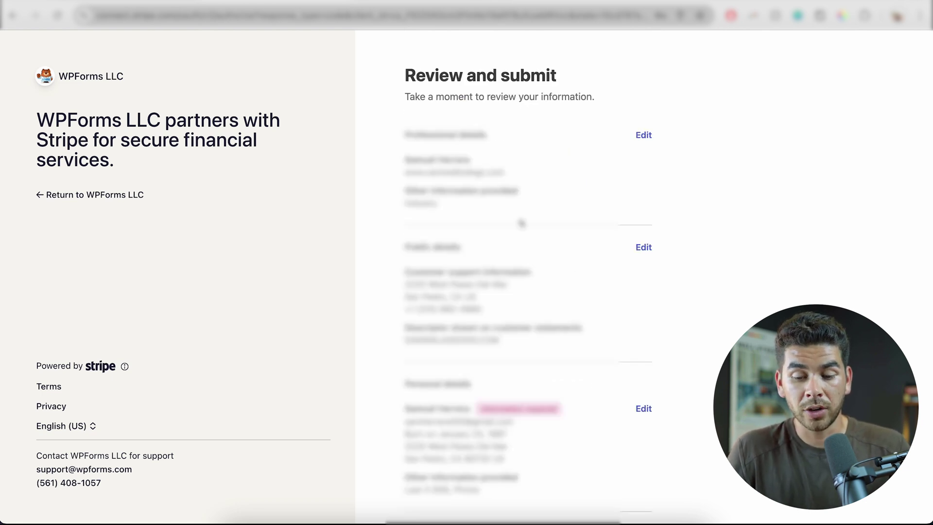
scroll(521, 223, down, 5)
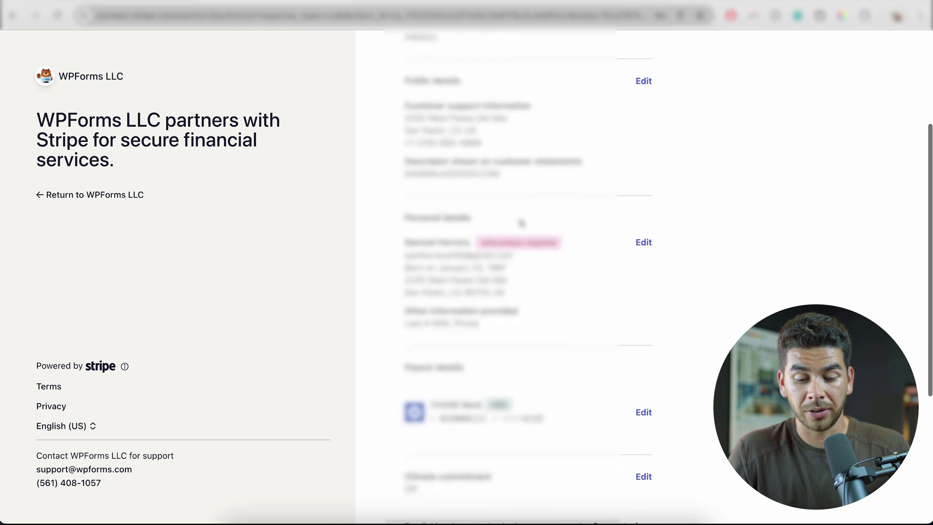
Step: Review the account summary, then agree to the terms and submit the Stripe account
scroll(521, 223, up, 5)
scroll(566, 275, down, 10)
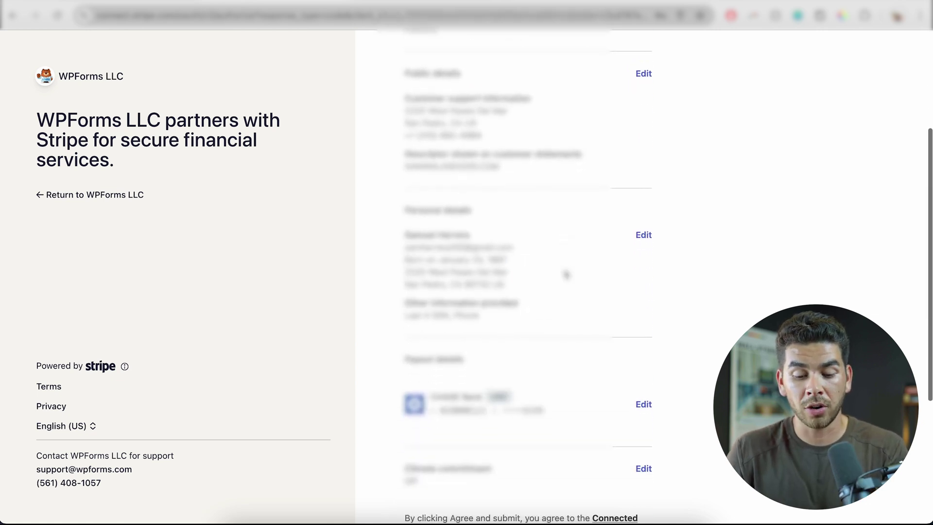
scroll(497, 374, up, 4)
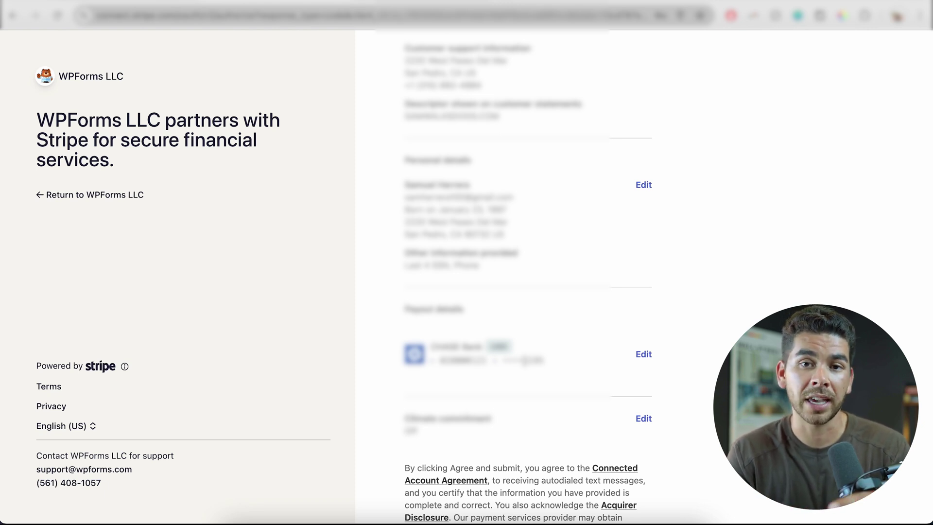
scroll(635, 384, down, 3)
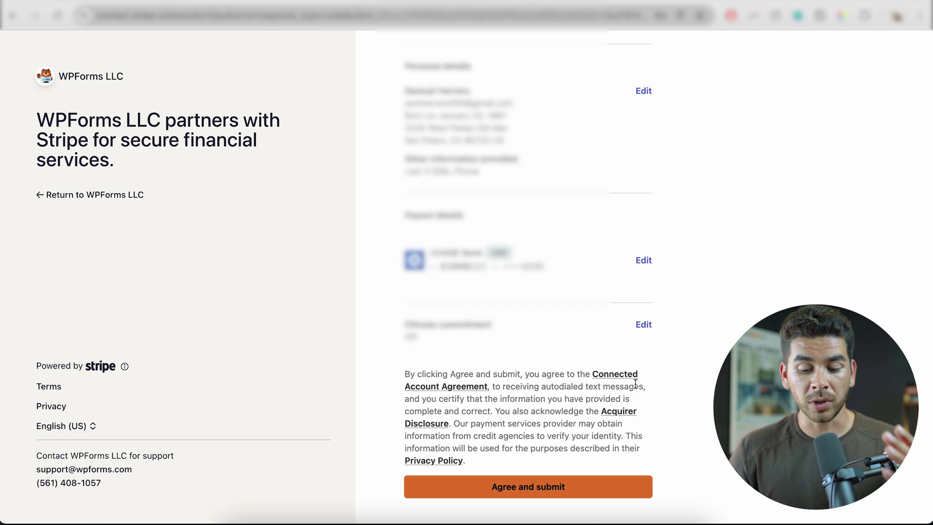
click(550, 489)
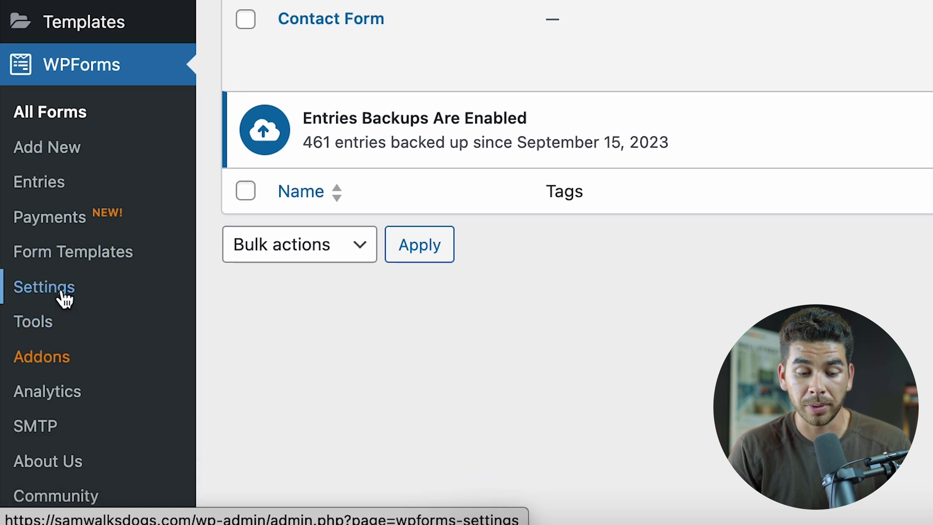
Step: Check that the WPForms Payments settings show Stripe in Live Mode, then start a new form
click(62, 292)
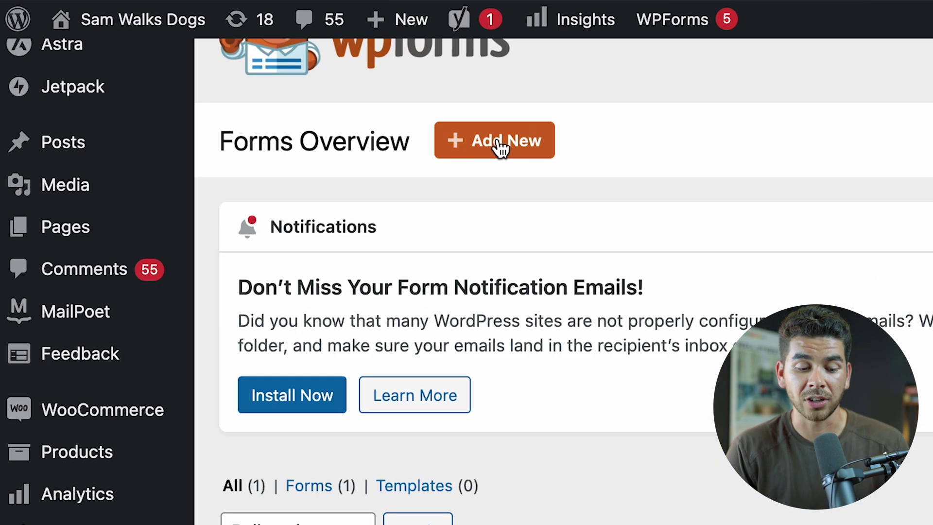
click(500, 145)
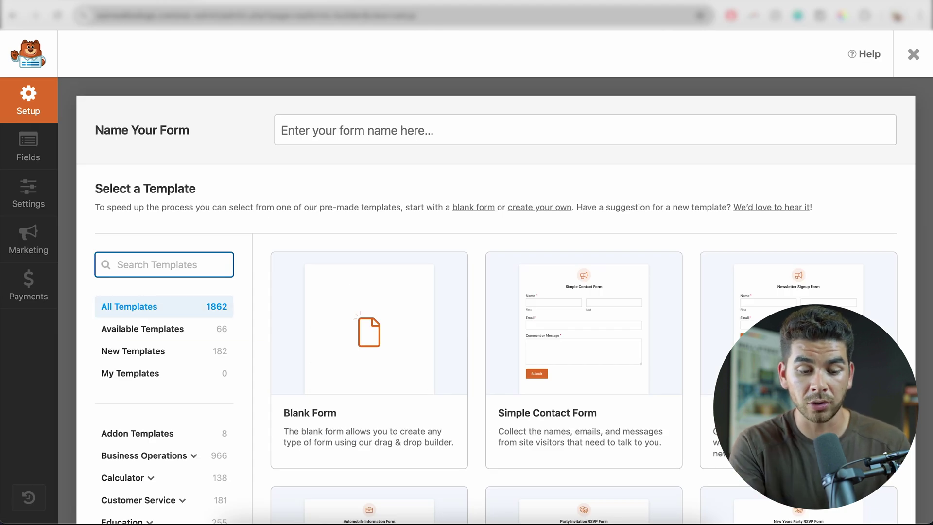
Step: Search templates for 'stripe payment', build from Stripe Payment Form, then open its General settings
text(trripe paymen)
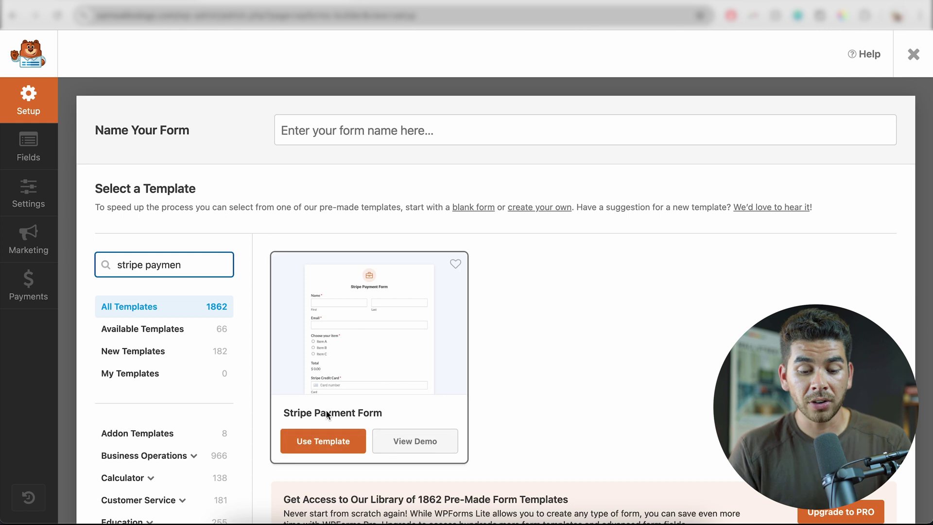
click(341, 447)
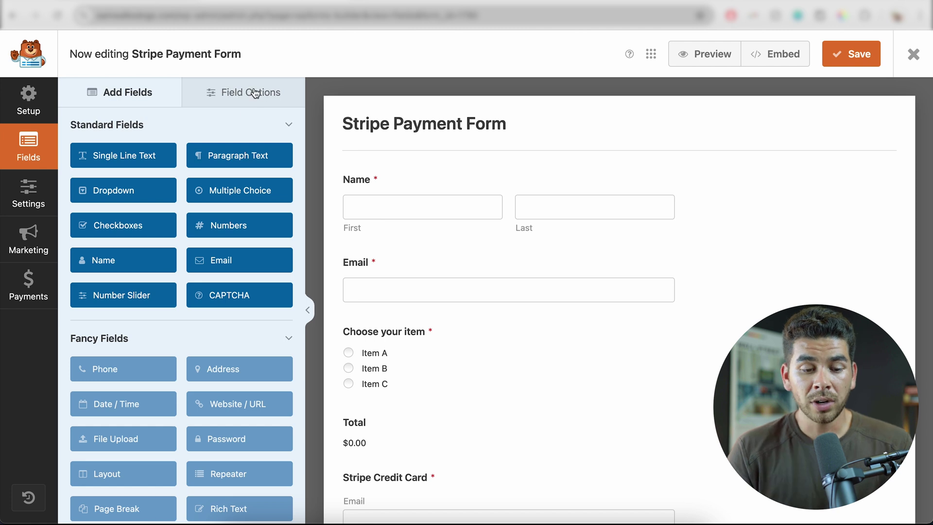
click(229, 93)
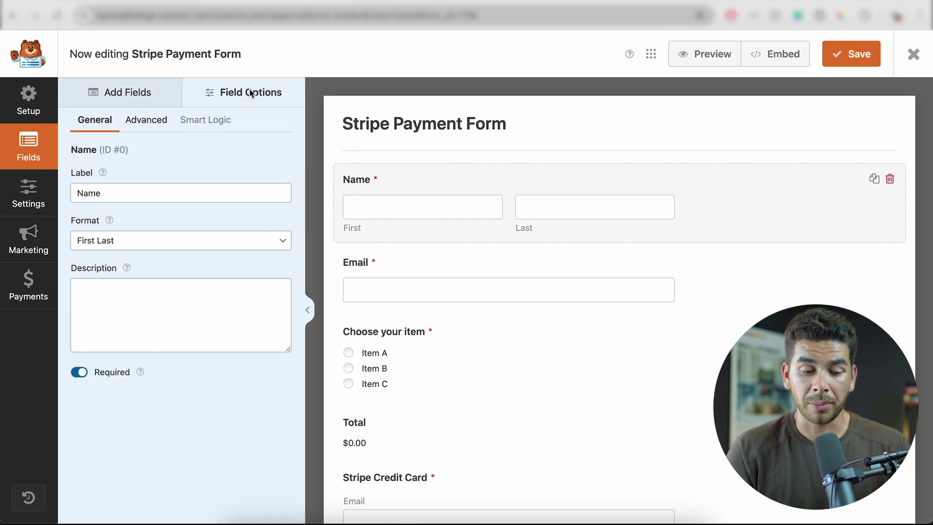
click(393, 140)
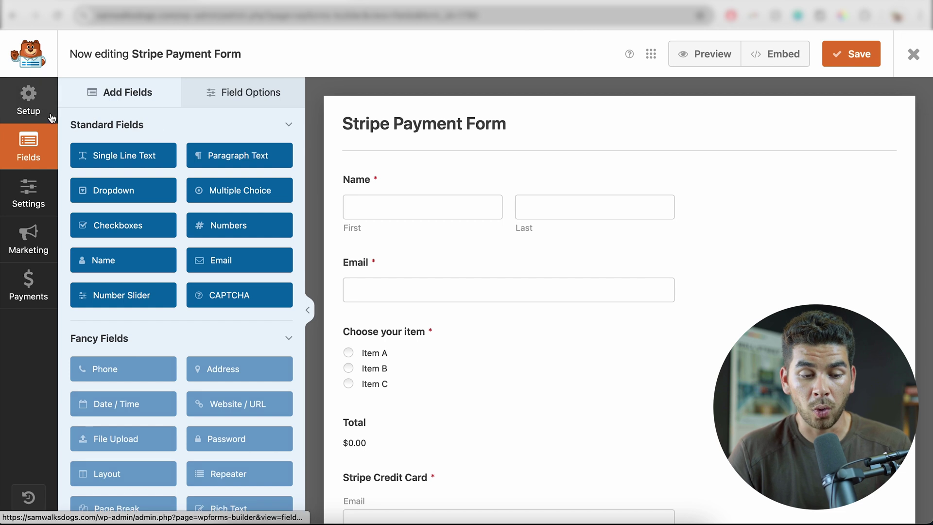
click(29, 204)
Step: Rename the form to 'One-Click Checkout', then review the Name field and the remaining fields
triple_click(455, 195)
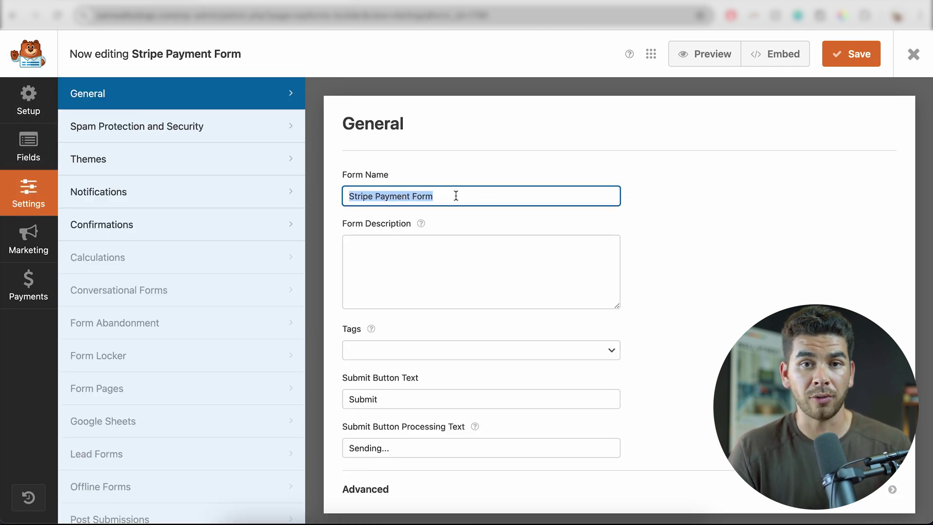
text(One-Click Checkout)
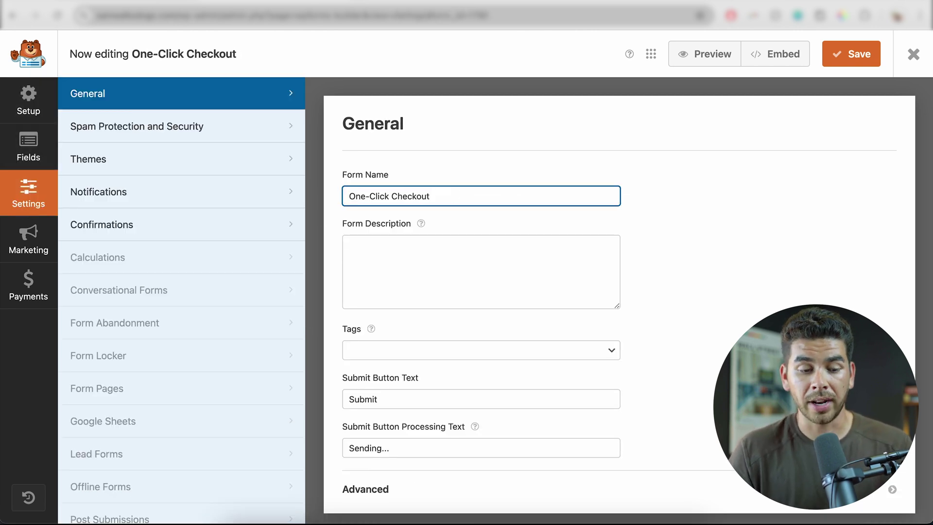
click(29, 148)
click(244, 89)
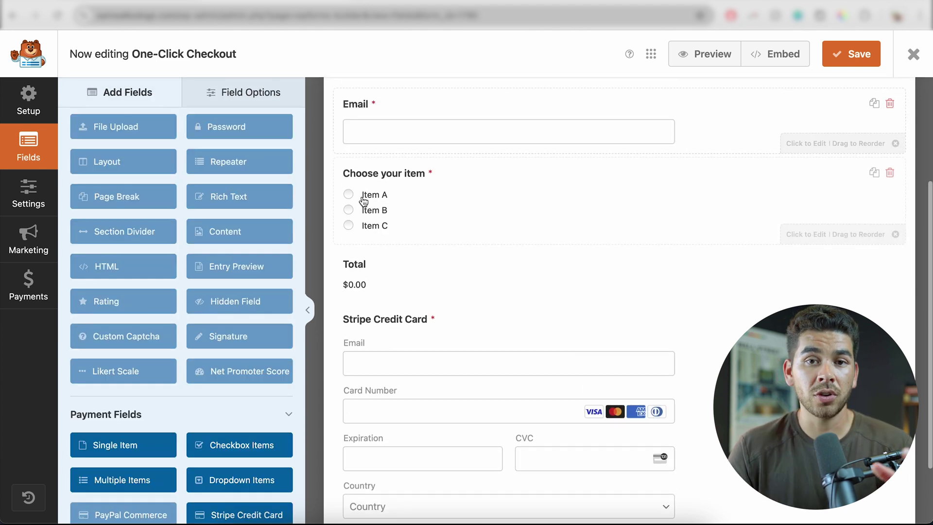
scroll(364, 203, up, 4)
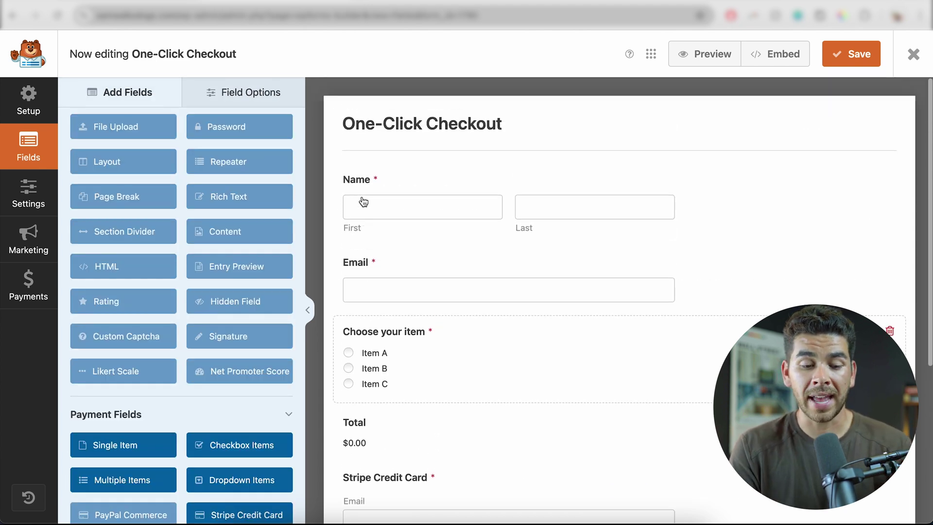
scroll(363, 201, down, 2)
scroll(363, 202, down, 4)
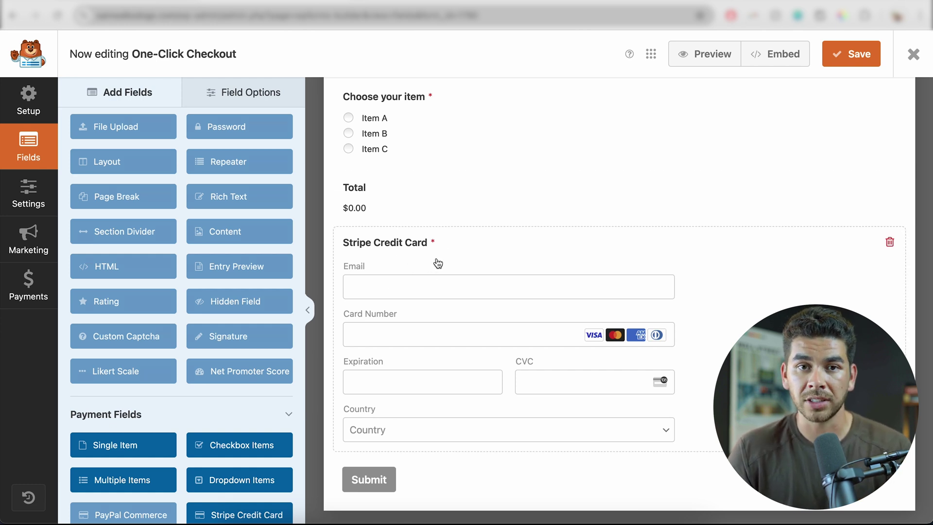
scroll(442, 222, down, 1)
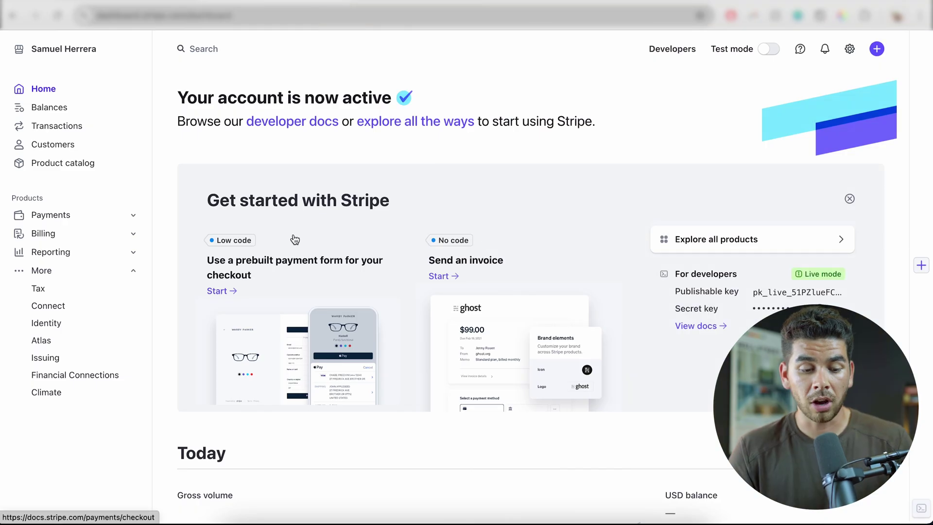
Step: Go from the Stripe account settings to the payment methods configuration page
click(849, 48)
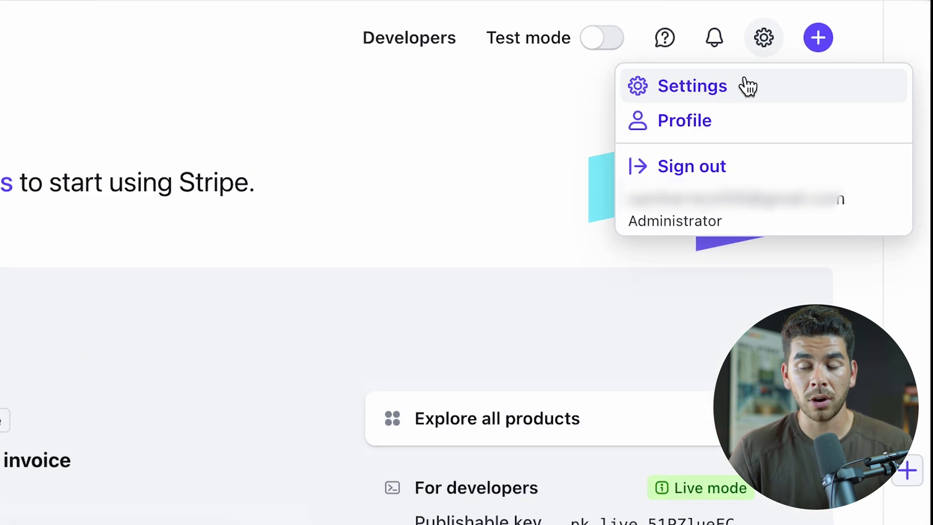
click(747, 89)
click(461, 272)
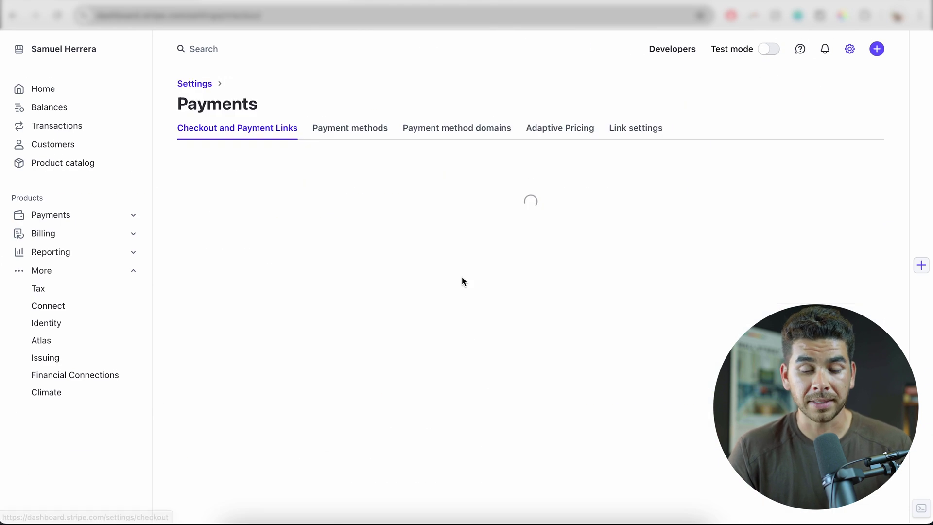
click(376, 136)
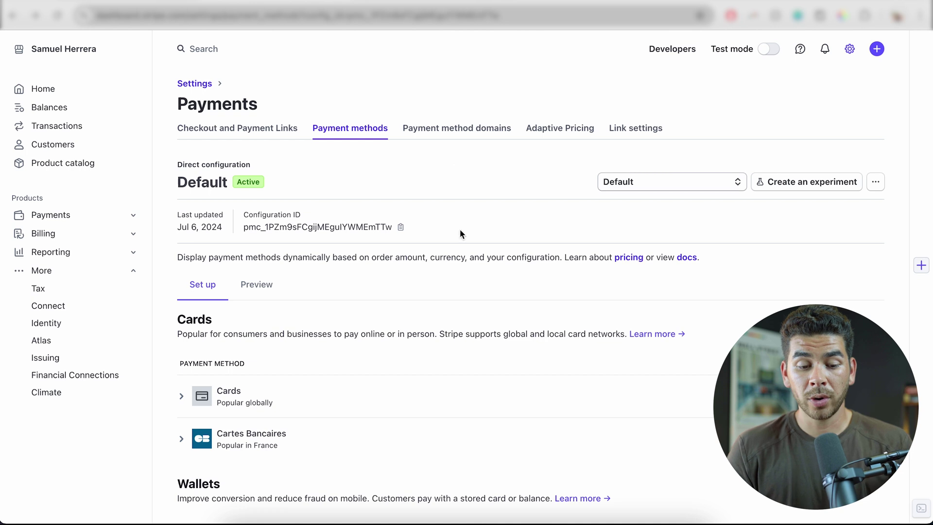
Step: Open the current payment configuration's details and save them
click(876, 182)
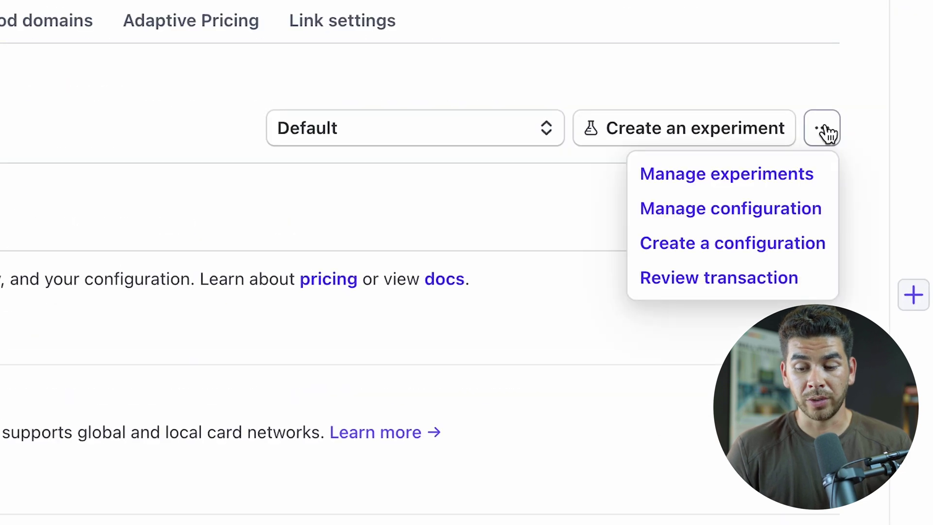
click(747, 227)
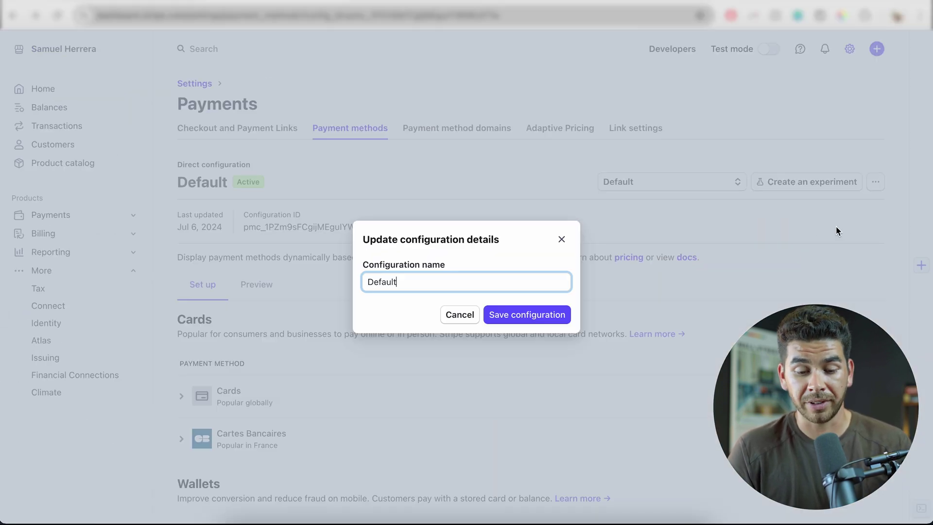
click(511, 314)
Step: Switch to the WPForms LLC Default configuration, close the installments banner, and review payment methods
click(639, 184)
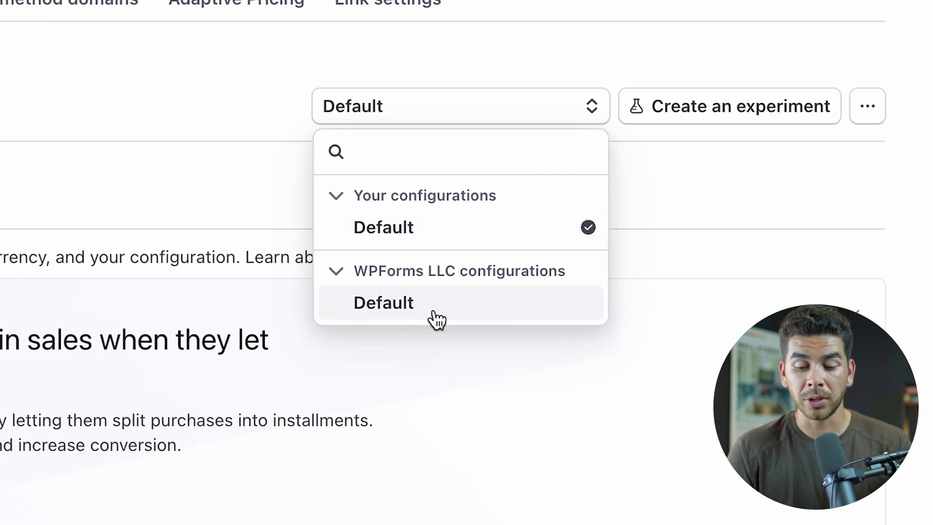
click(473, 312)
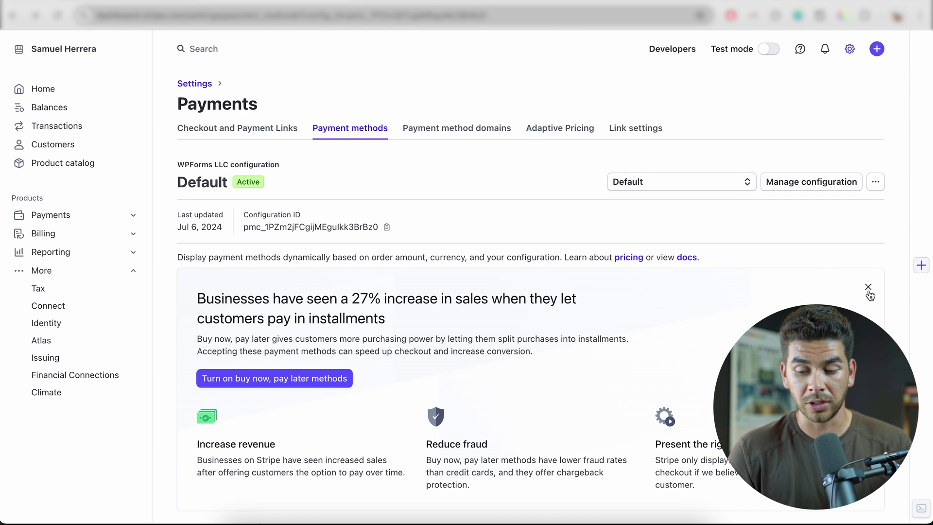
click(868, 286)
scroll(632, 316, down, 5)
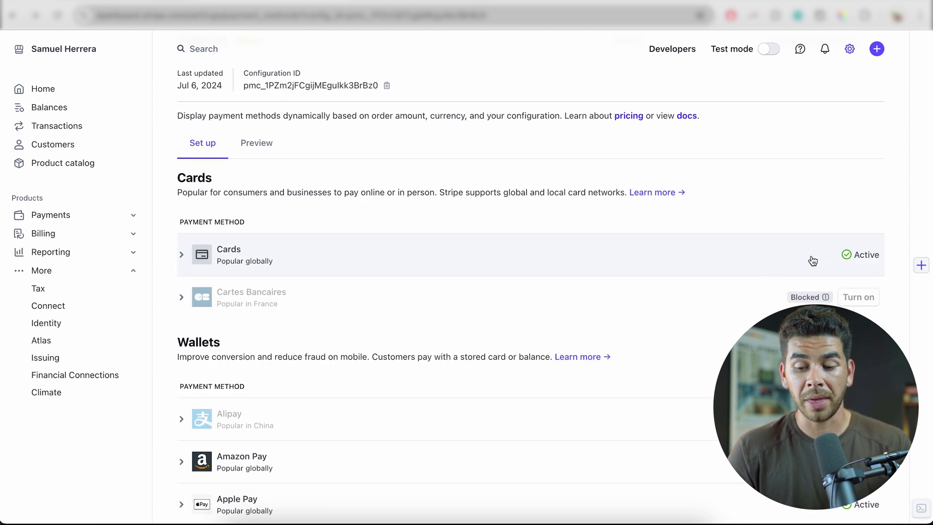
scroll(797, 204, down, 3)
scroll(787, 189, down, 5)
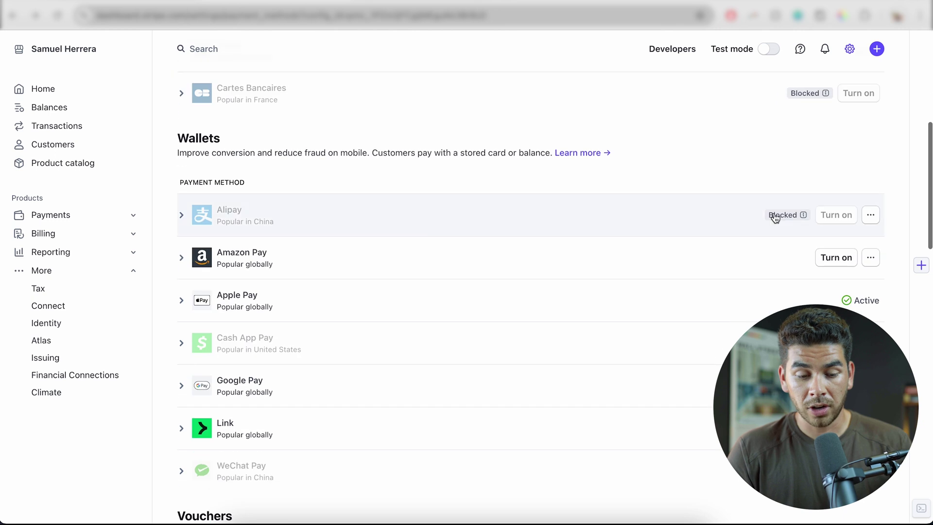
scroll(797, 331, down, 3)
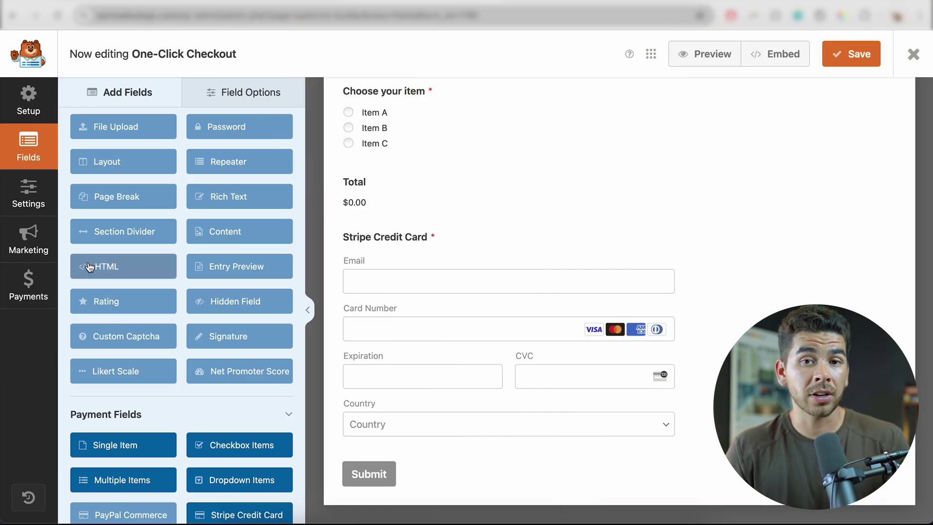
Step: Check the form's Stripe payment settings and save the One-Click Checkout form
click(29, 287)
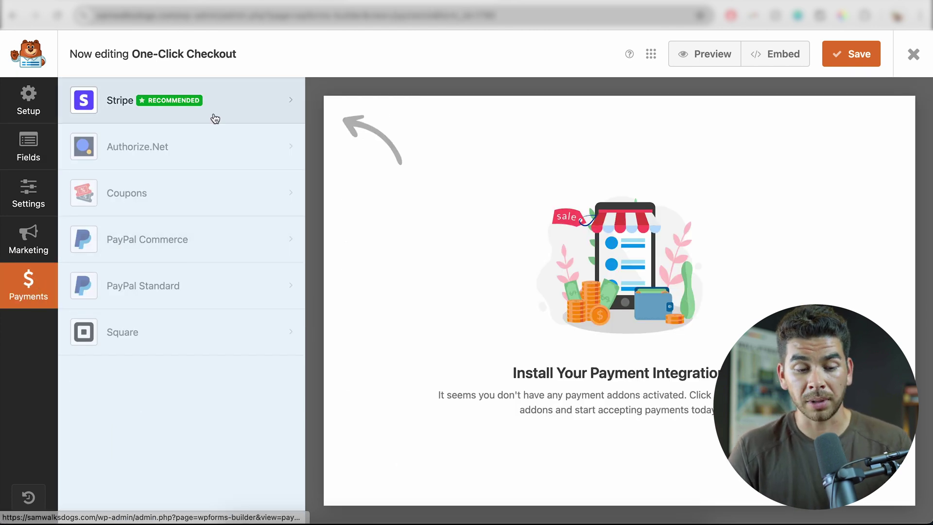
click(255, 101)
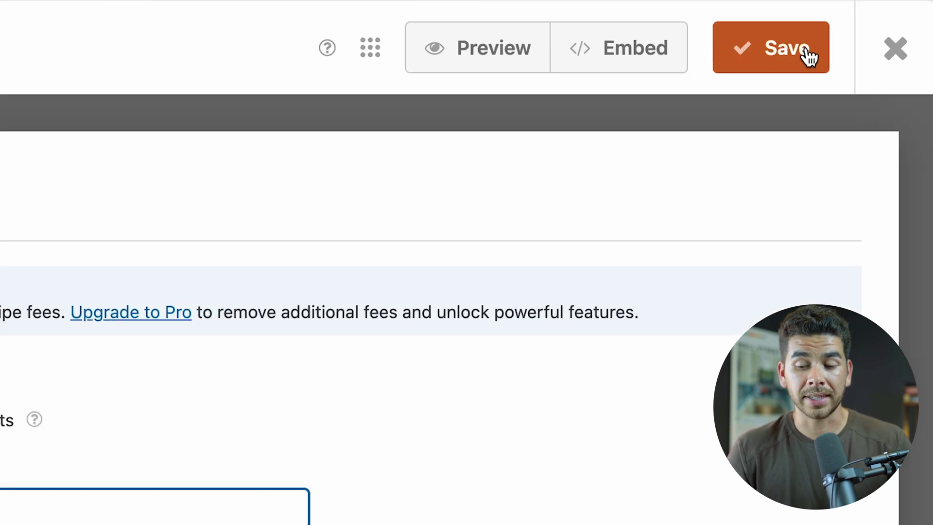
click(872, 56)
Step: Embed the form into an existing page chosen from the page list, opening it for editing
click(618, 63)
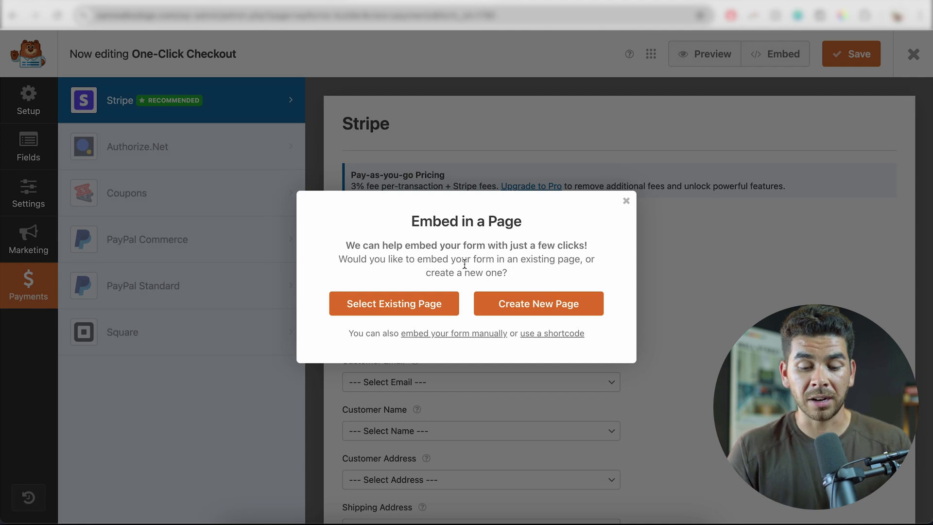
click(430, 313)
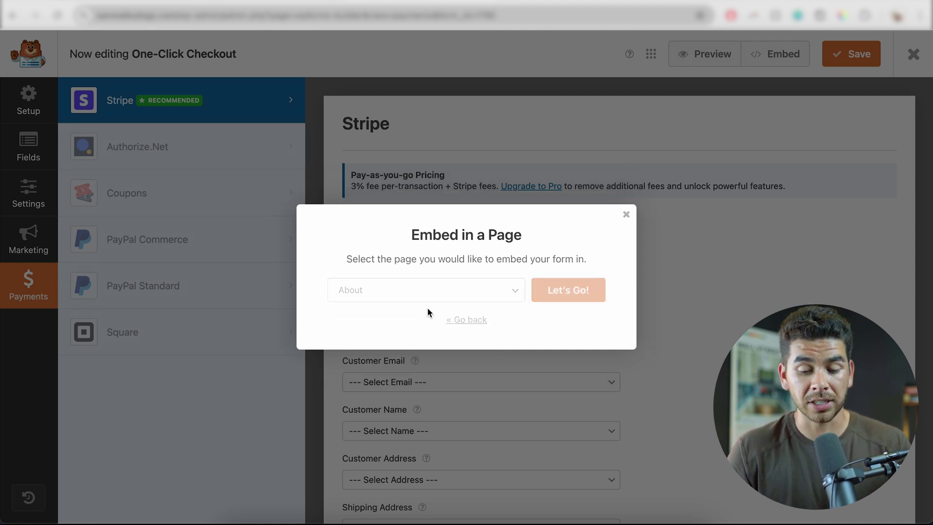
scroll(454, 365, down, 5)
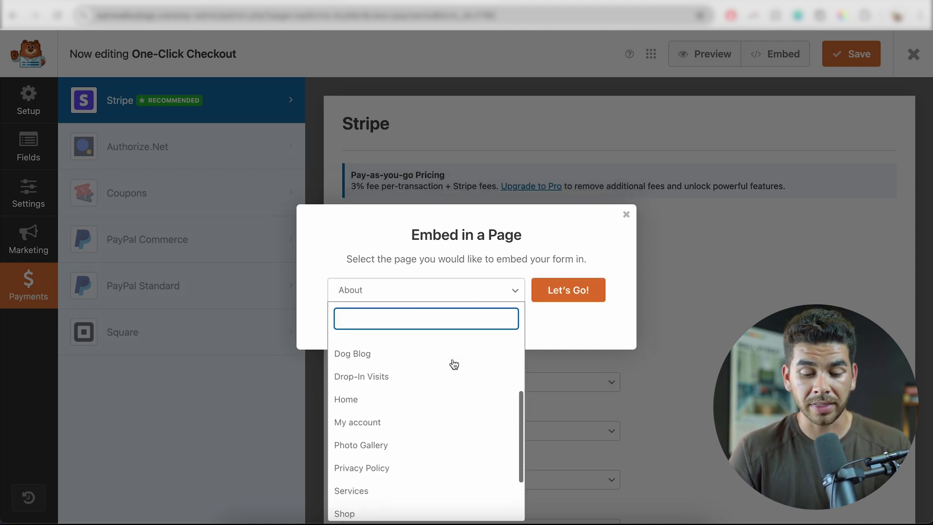
click(379, 485)
click(564, 292)
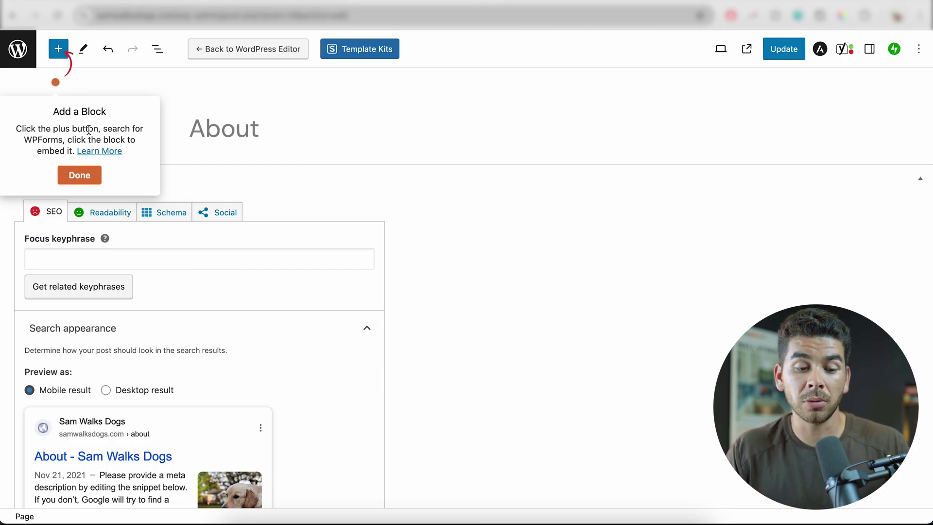
Step: Place a WPForms block, found by searching 'wpf', under the Services title
click(89, 176)
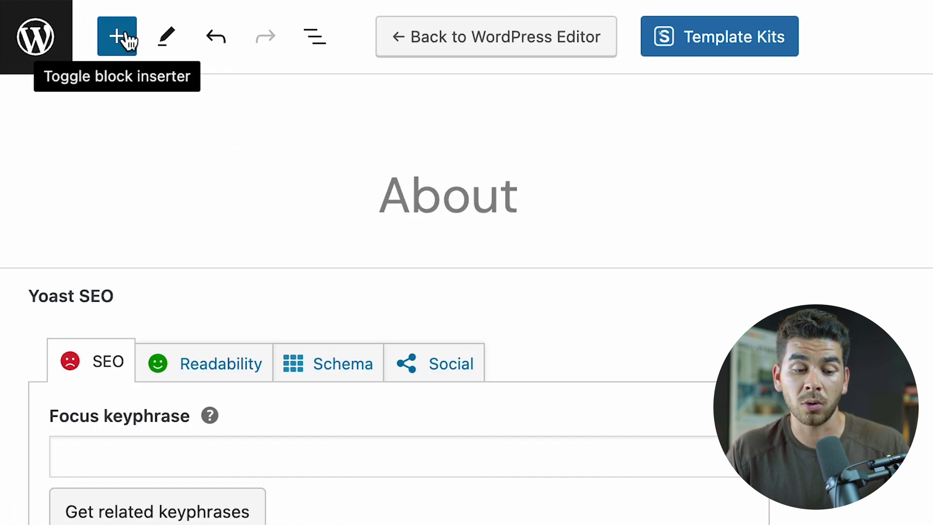
click(127, 45)
text(w)
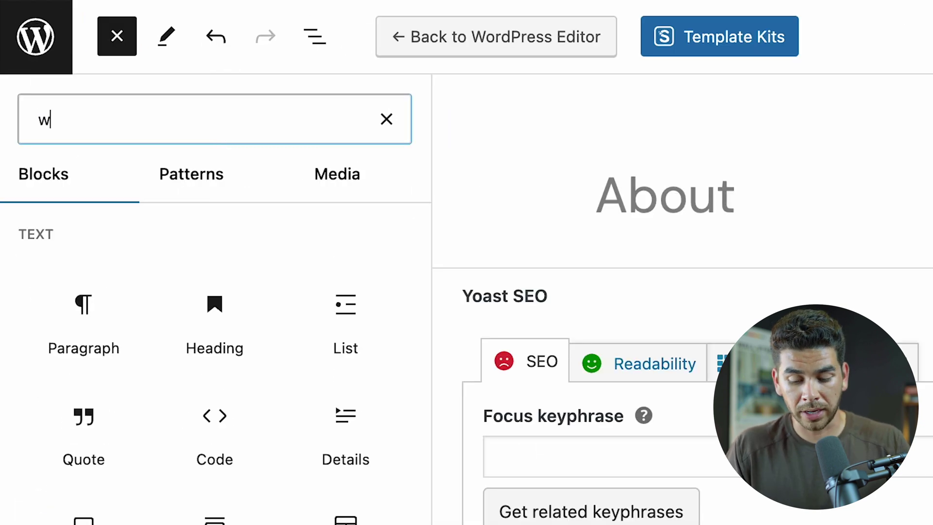
text(pform)
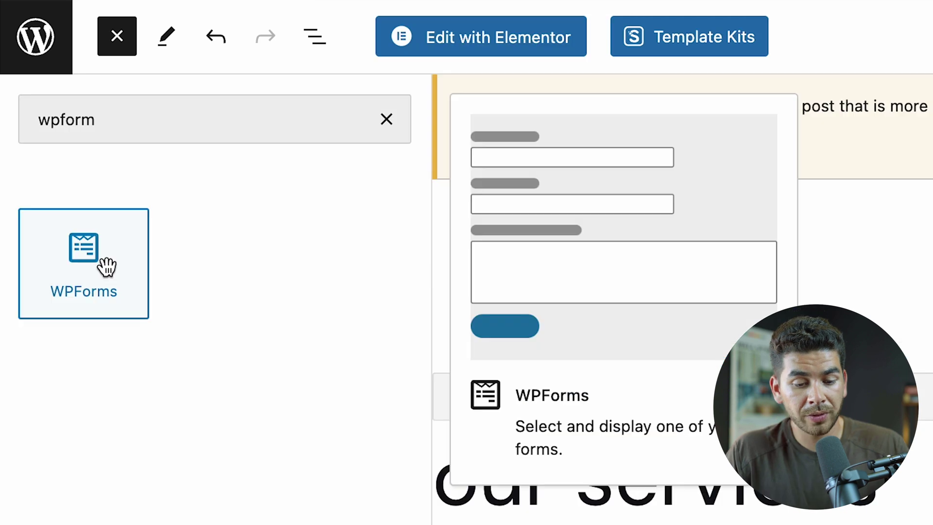
drag(102, 264, 408, 262)
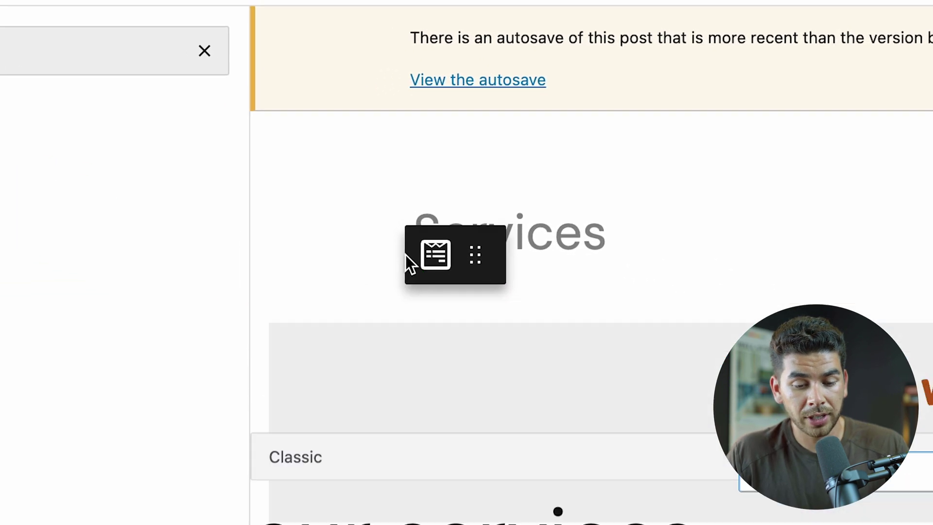
Step: Select the One-Click Checkout form in the block and update the page
click(474, 301)
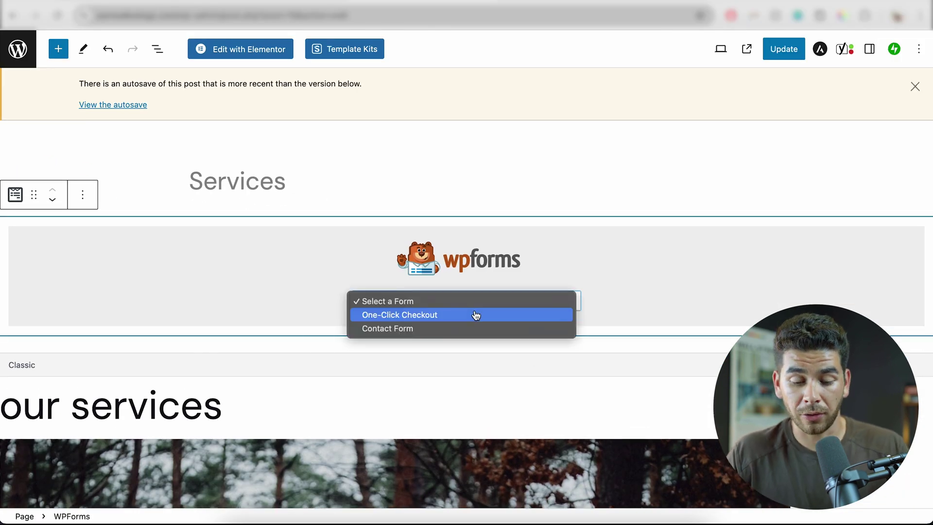
click(476, 315)
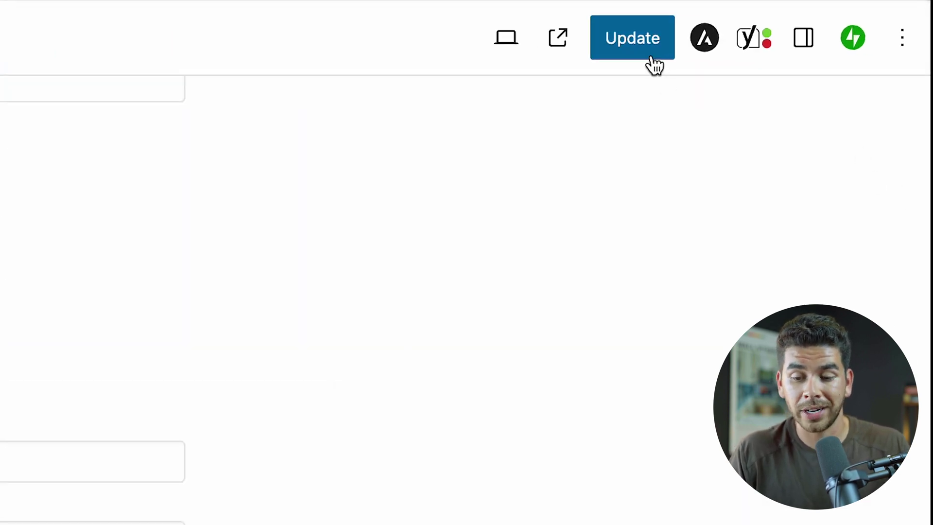
click(653, 63)
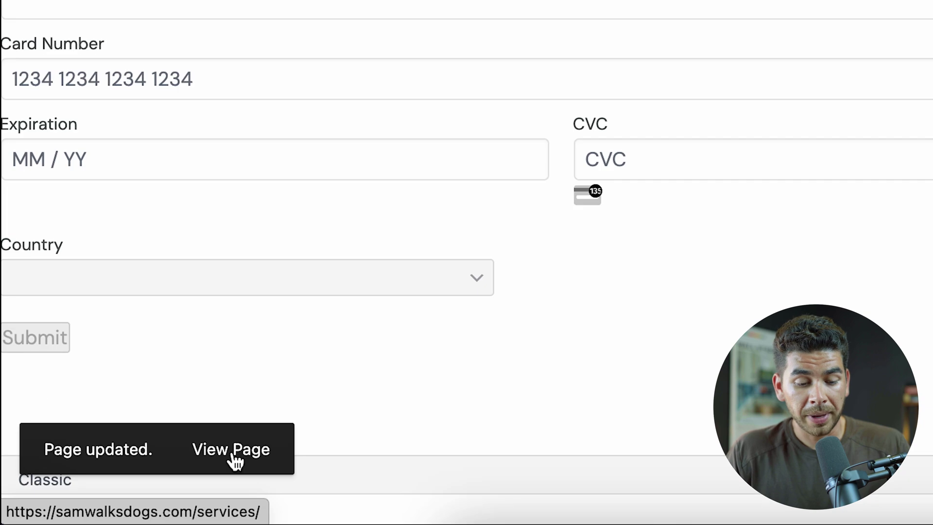
click(253, 449)
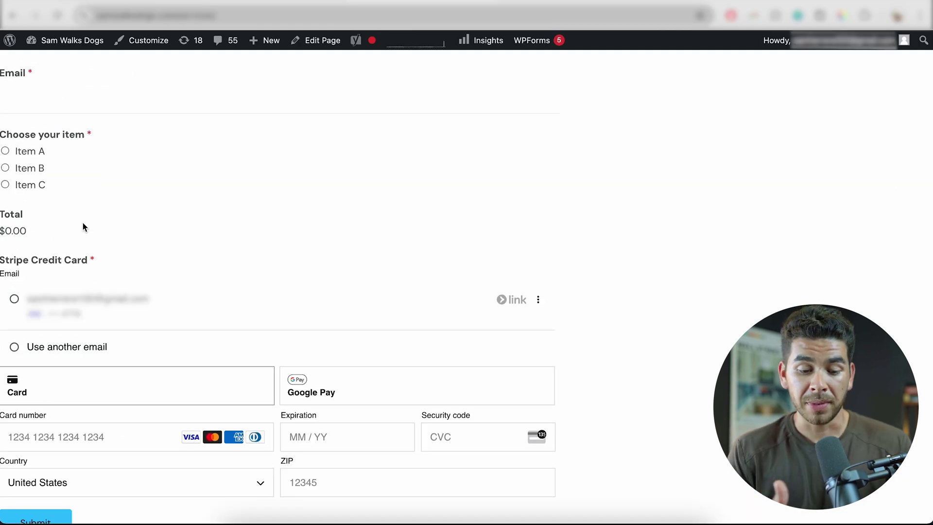
Step: Scroll the live Services page to review the checkout form's Card and Google Pay options
scroll(82, 227, down, 1)
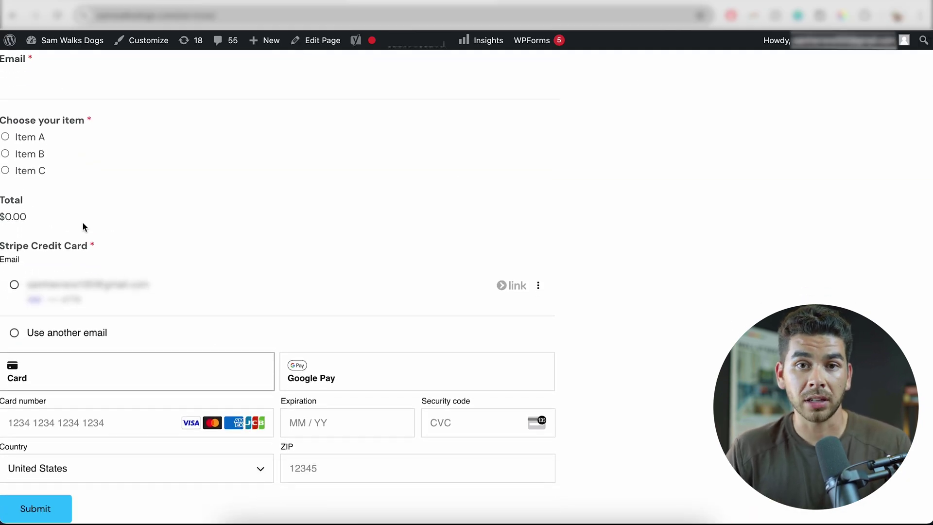
scroll(83, 226, down, 1)
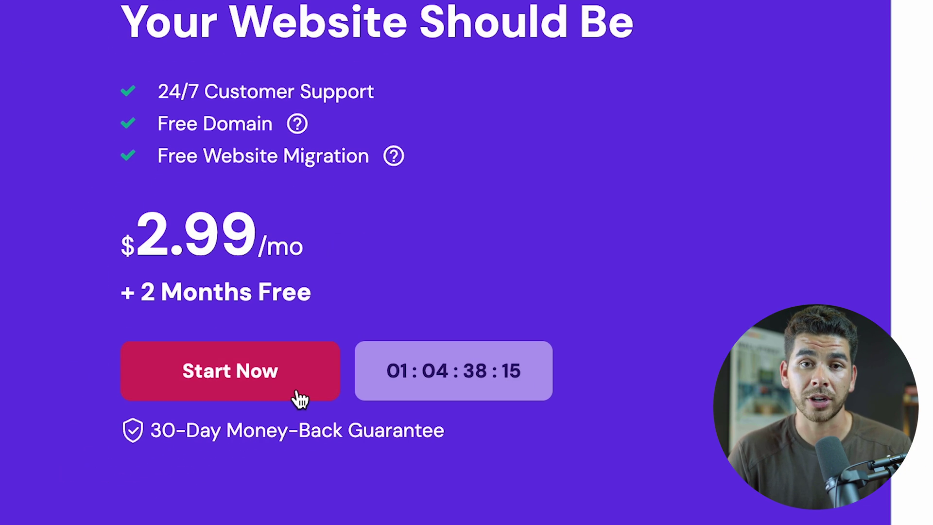
click(148, 455)
scroll(419, 328, down, 3)
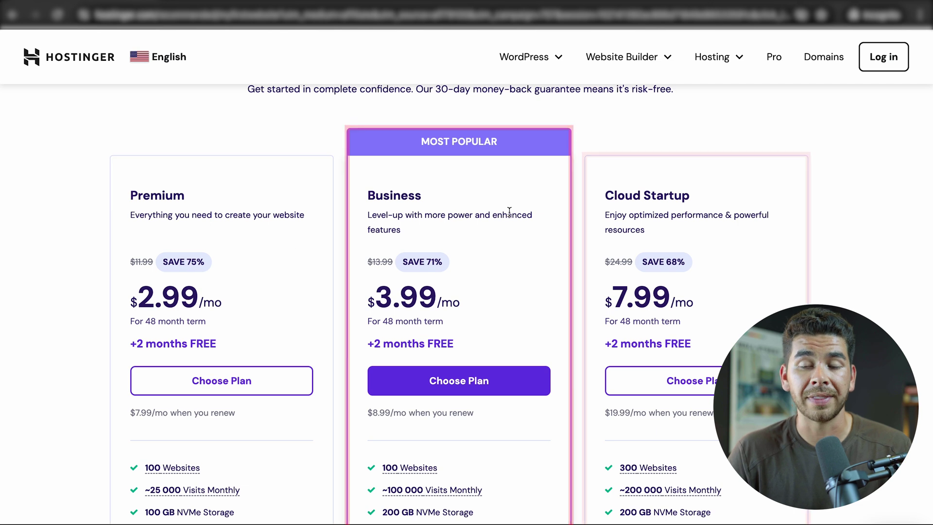
scroll(509, 212, down, 5)
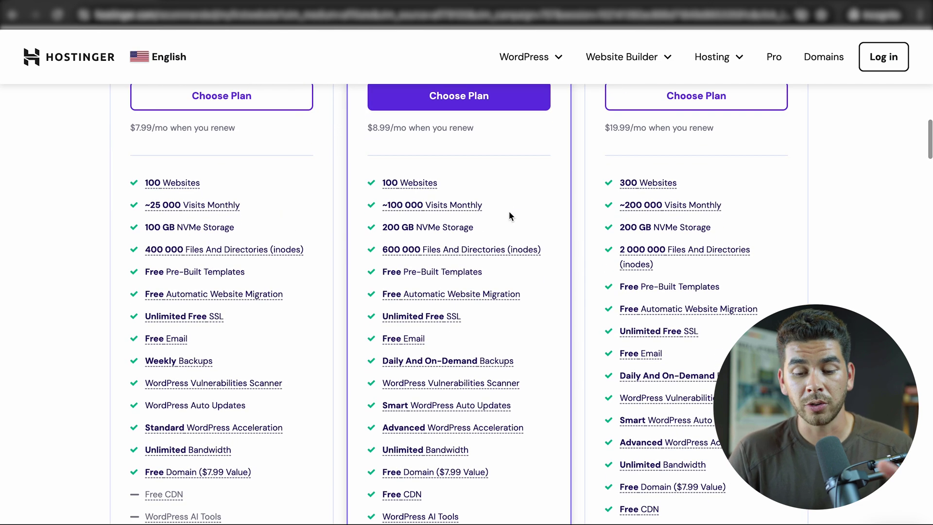
scroll(257, 247, up, 4)
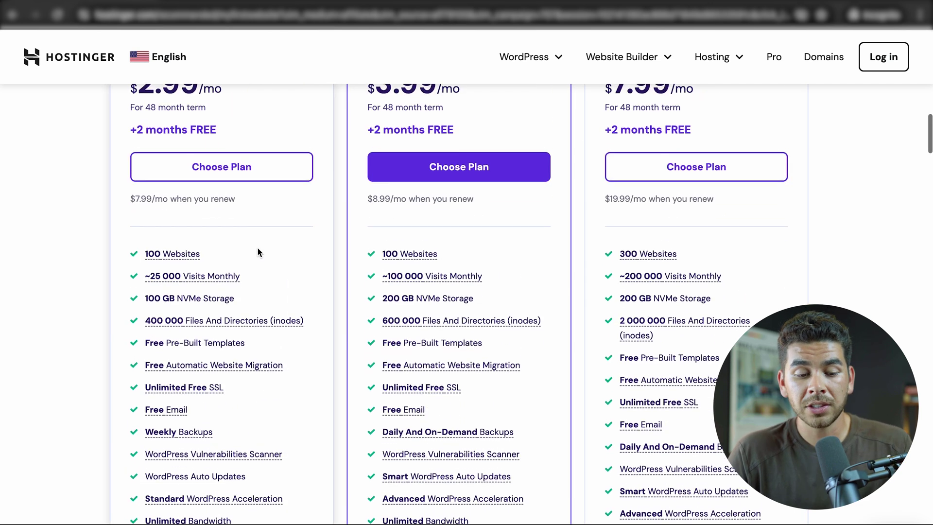
scroll(258, 249, down, 4)
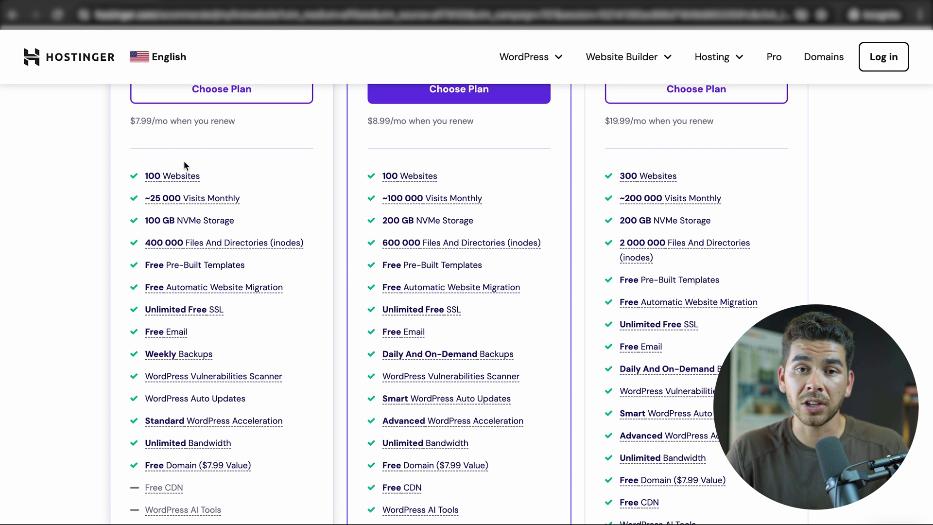
mouse_move(228, 194)
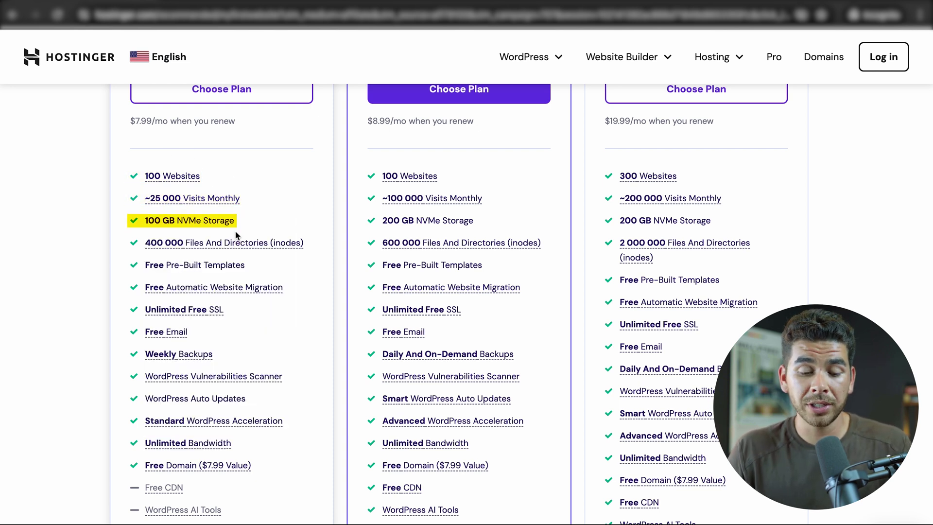
scroll(236, 235, down, 2)
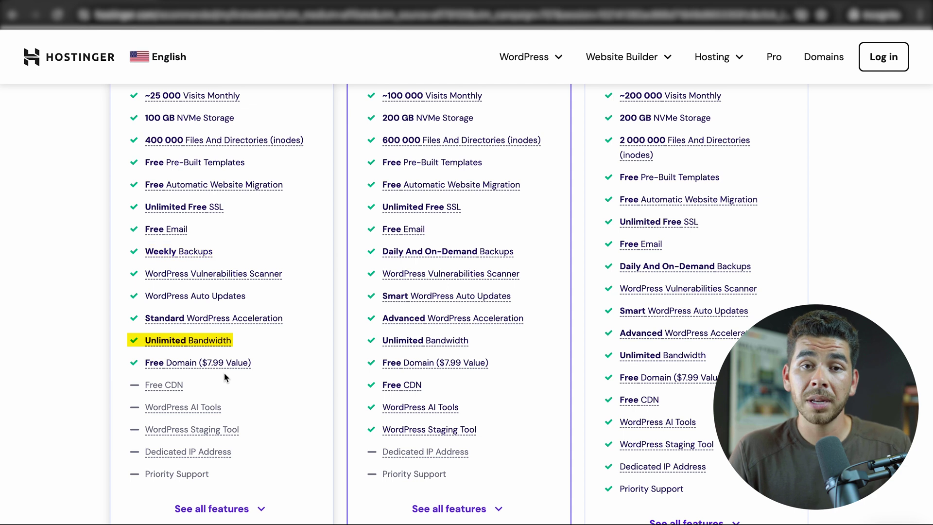
scroll(262, 345, down, 3)
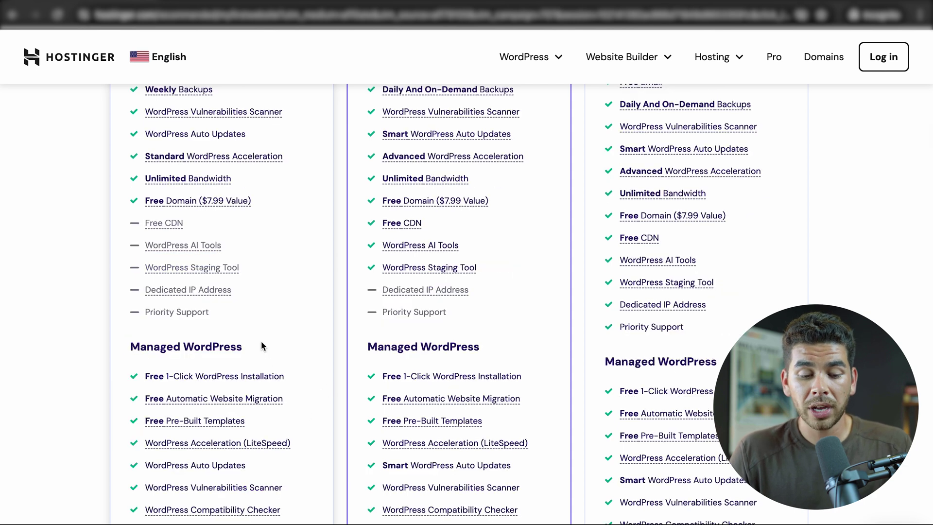
scroll(262, 345, down, 4)
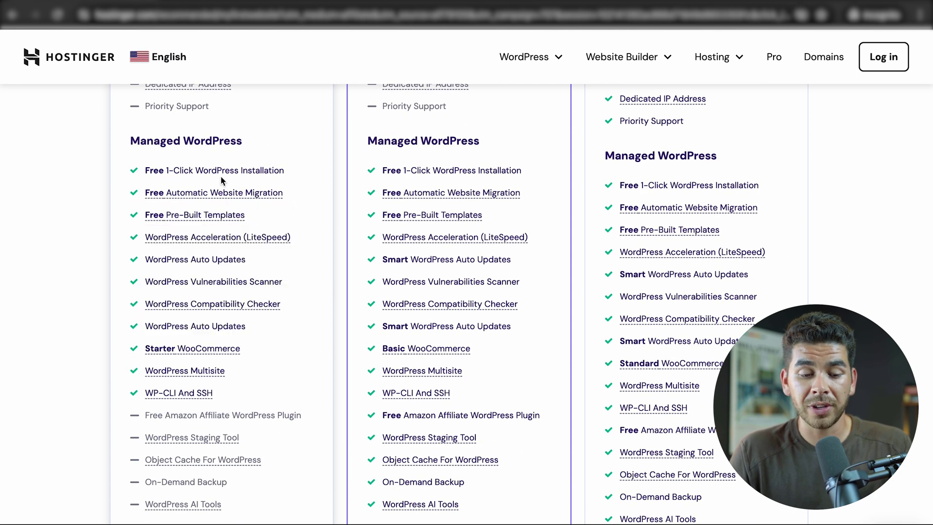
scroll(300, 198, down, 6)
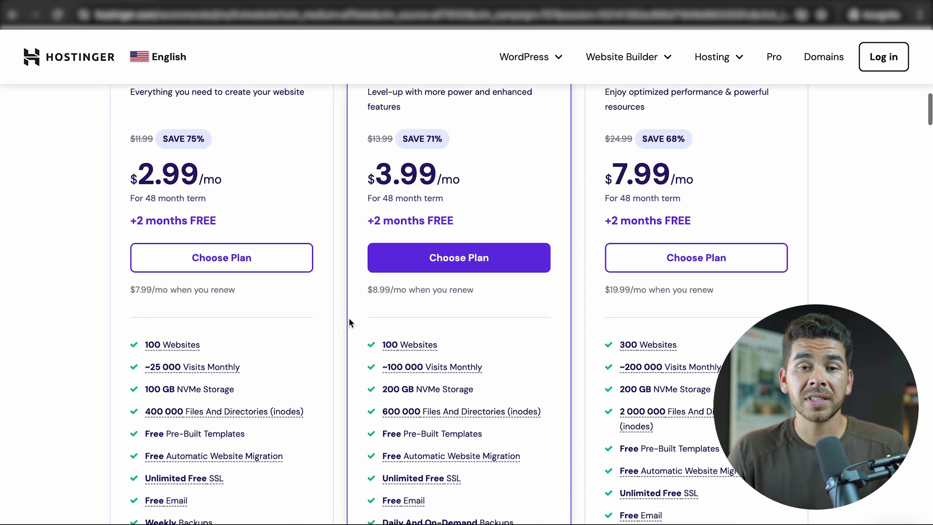
scroll(417, 195, down, 5)
mouse_move(417, 185)
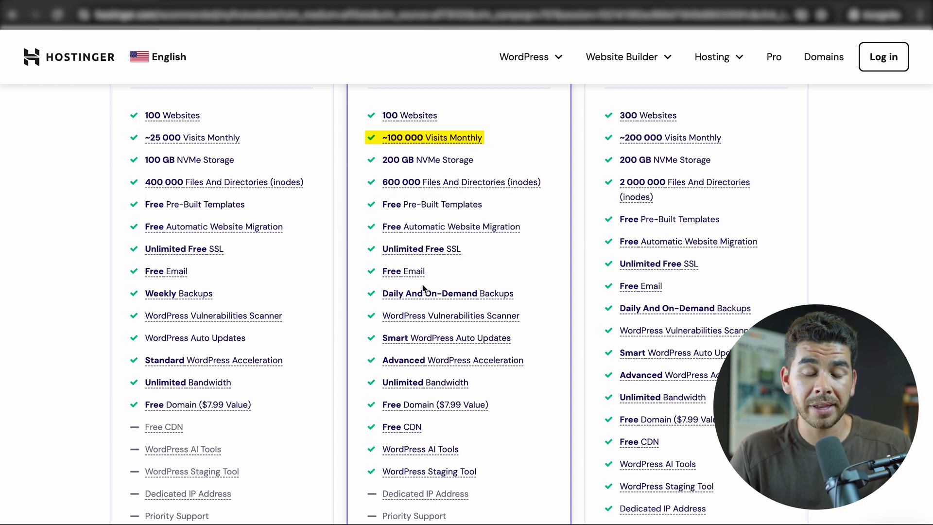
scroll(417, 235, down, 10)
mouse_move(508, 157)
scroll(432, 162, down, 5)
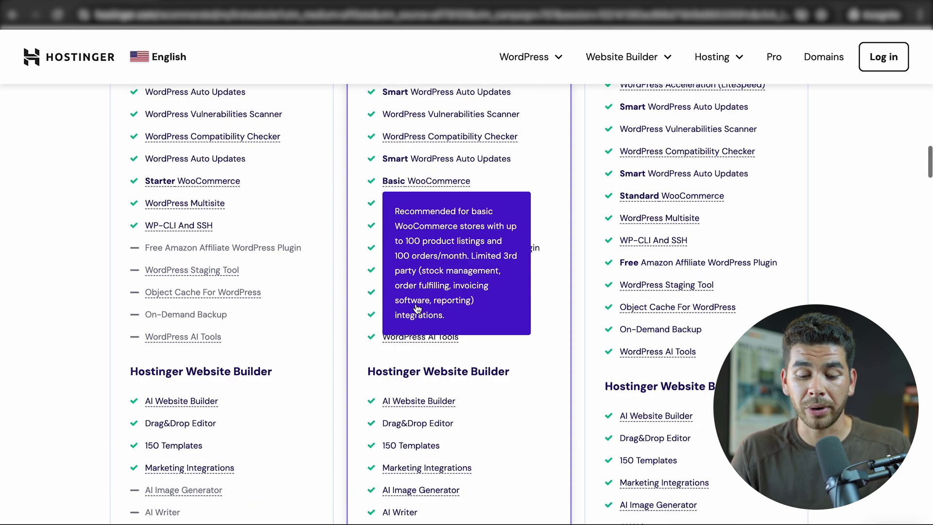
scroll(556, 292, down, 5)
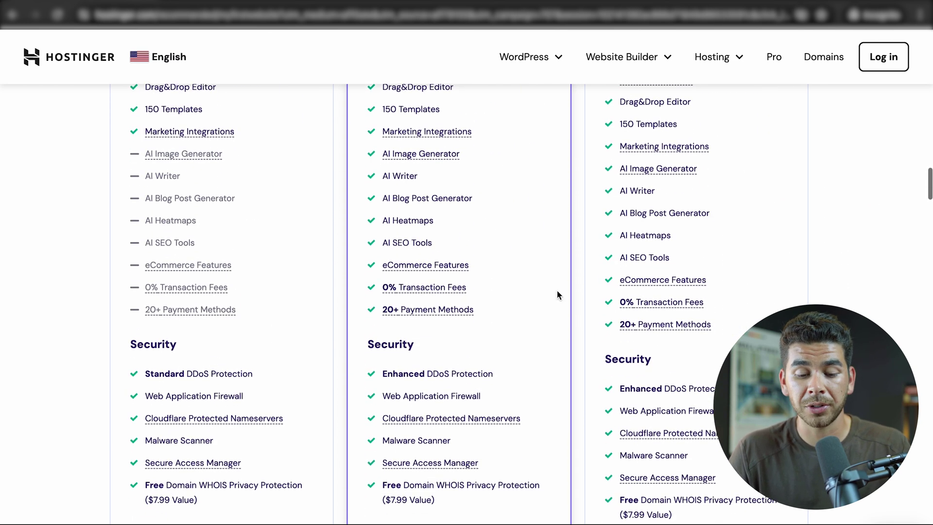
scroll(441, 292, up, 12)
scroll(442, 291, down, 14)
scroll(443, 294, up, 6)
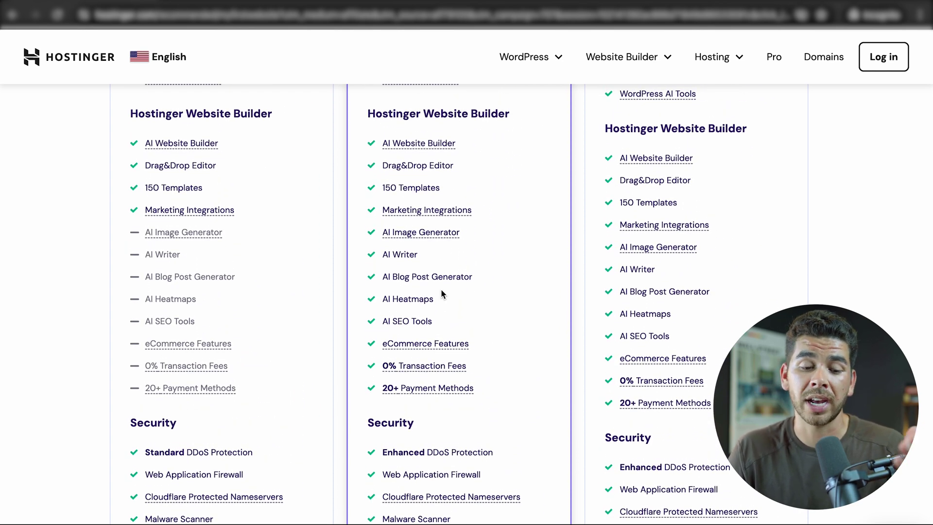
scroll(289, 277, up, 1)
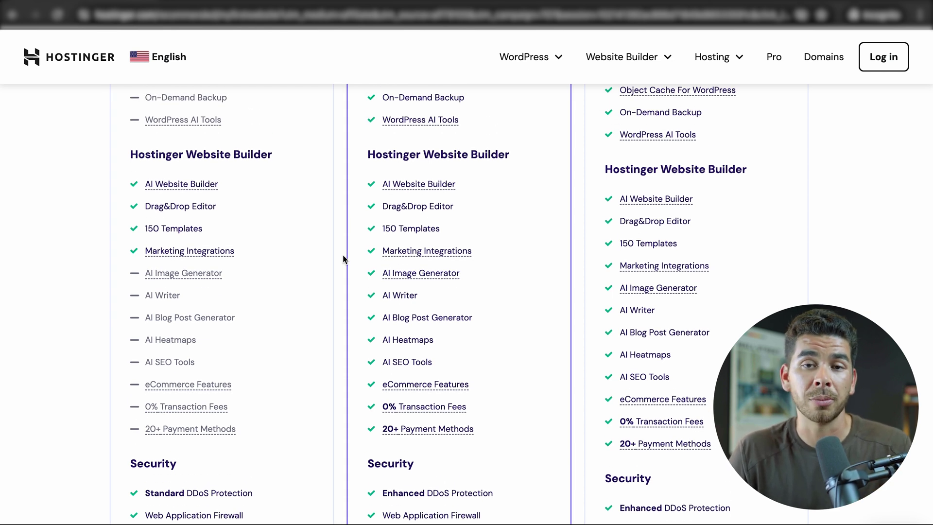
scroll(343, 259, up, 5)
mouse_move(418, 210)
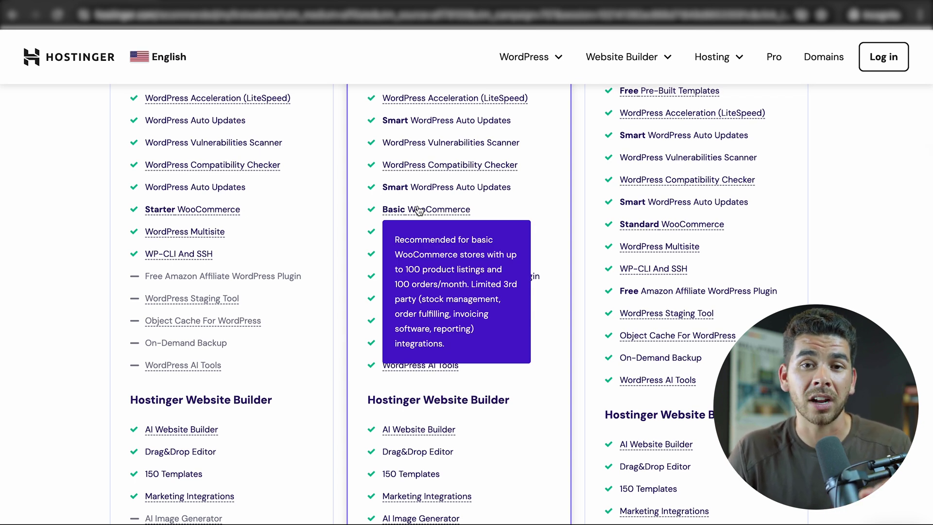
scroll(419, 210, down, 18)
scroll(417, 205, up, 3)
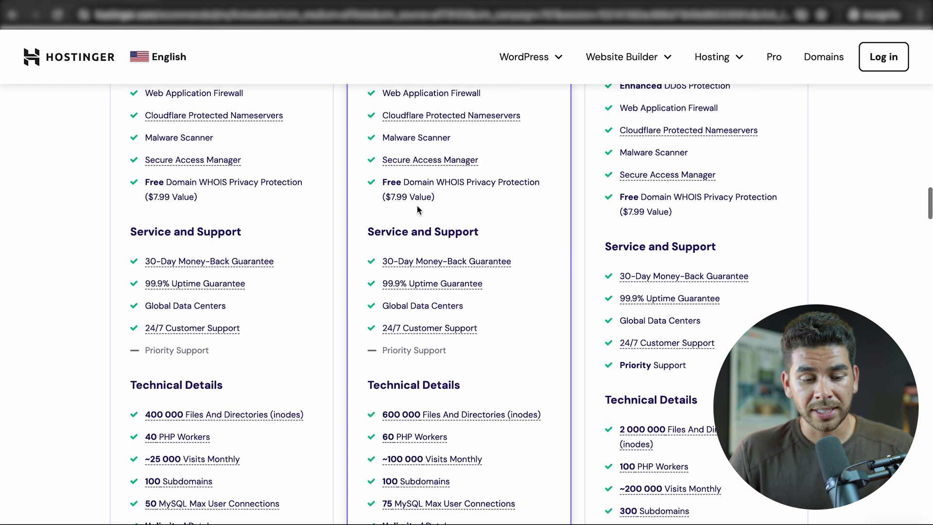
mouse_move(244, 247)
scroll(279, 330, down, 1)
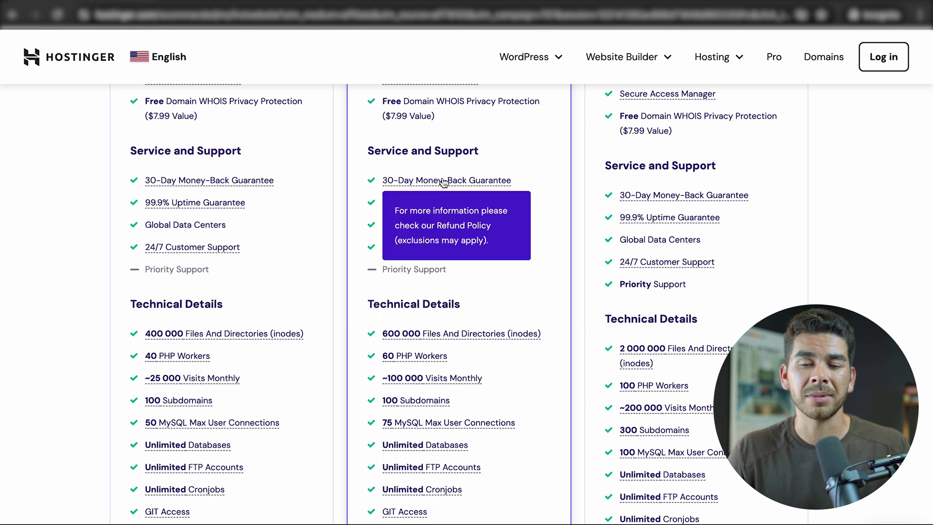
scroll(444, 182, up, 15)
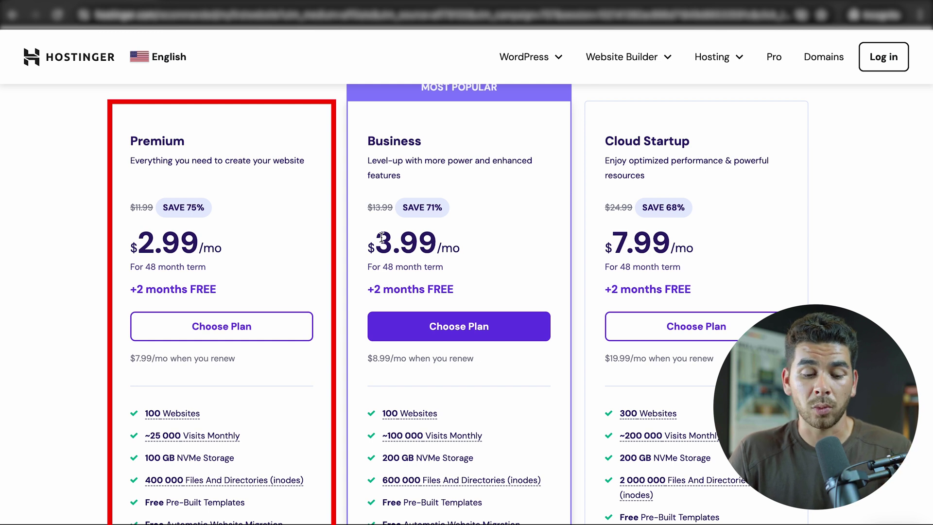
Step: Choose the Premium Web Hosting plan and set the order to 12 months
click(250, 330)
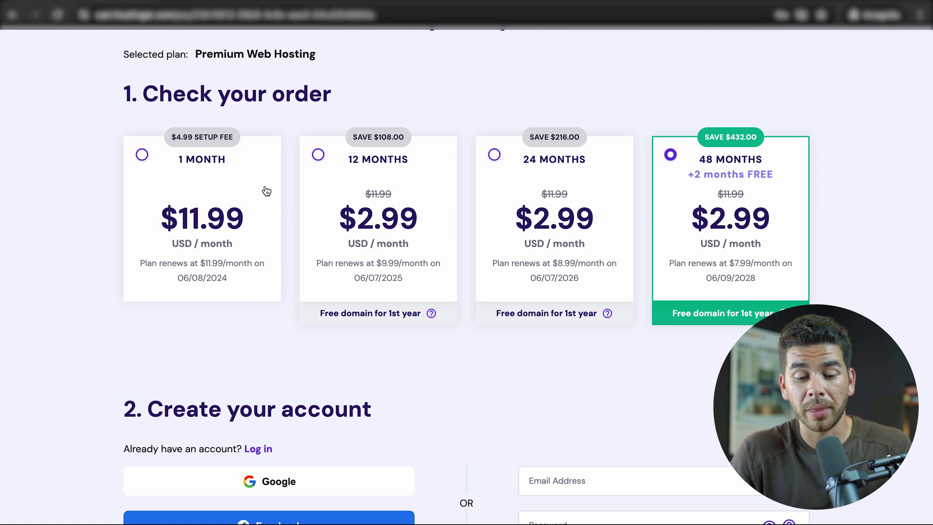
click(372, 177)
scroll(436, 387, down, 1)
scroll(436, 392, down, 3)
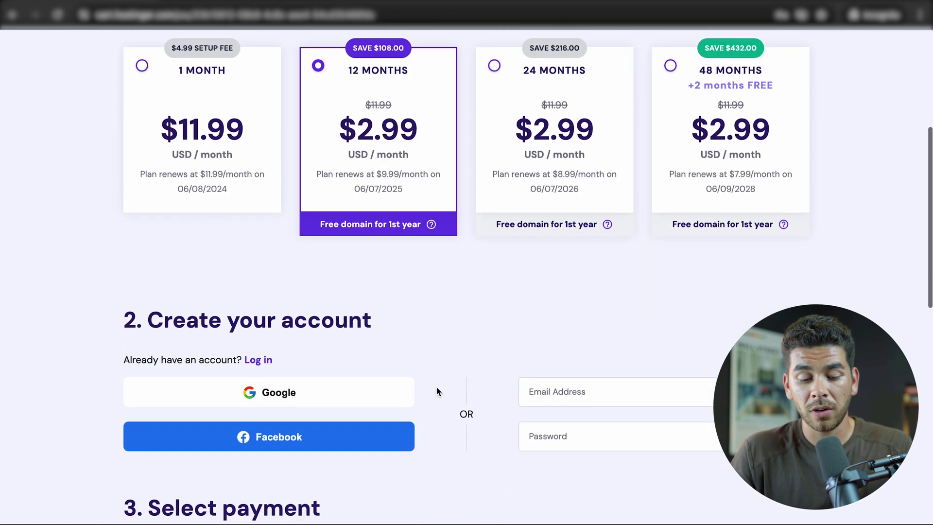
Step: Start filling in the account email address in the billing details
click(552, 378)
click(529, 294)
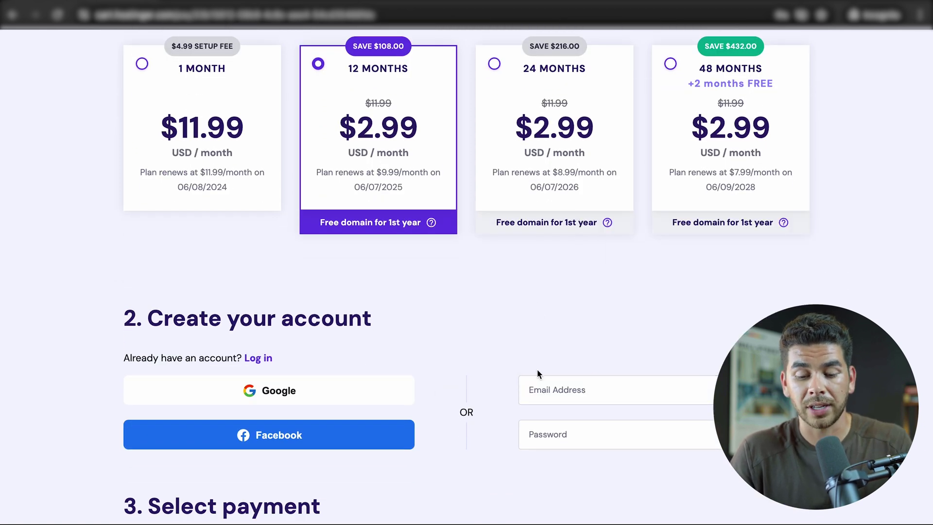
click(539, 390)
scroll(437, 413, down, 9)
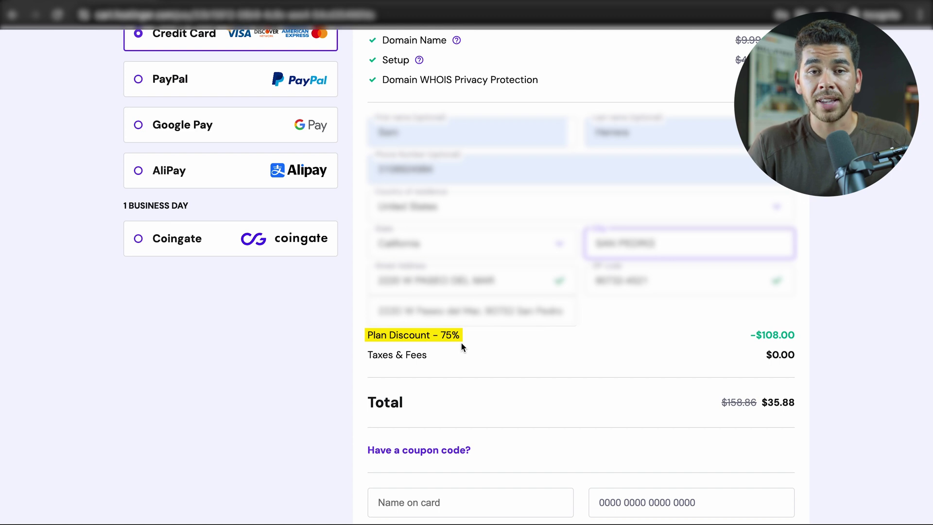
Step: Apply the coupon code MYFIRSTWEBSITE, bringing the discount to 77% and total to $32.29
scroll(596, 421, down, 1)
scroll(597, 421, down, 2)
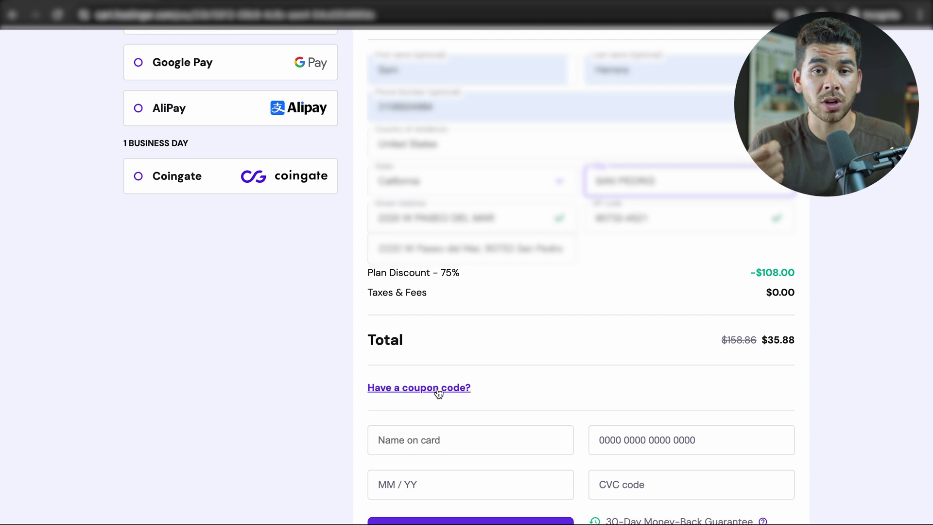
click(439, 389)
text(MYFR)
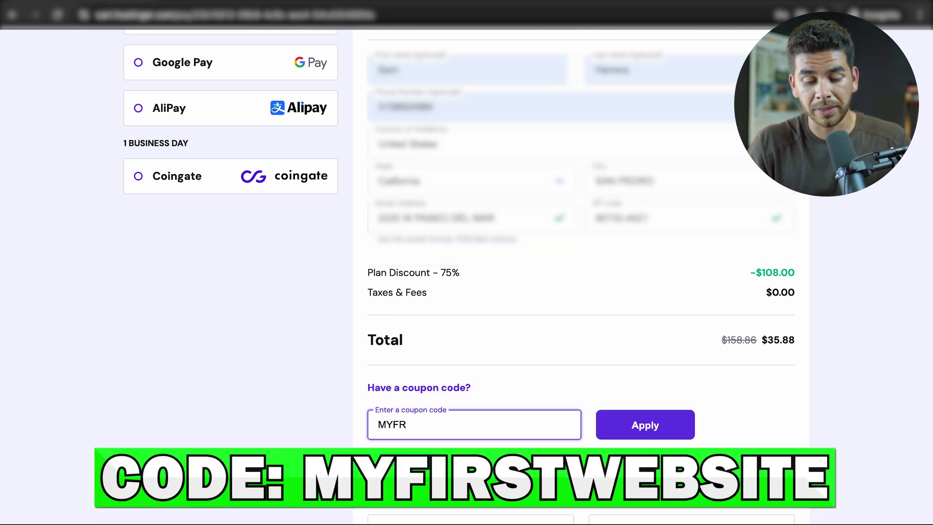
text(ISTWEBSITE)
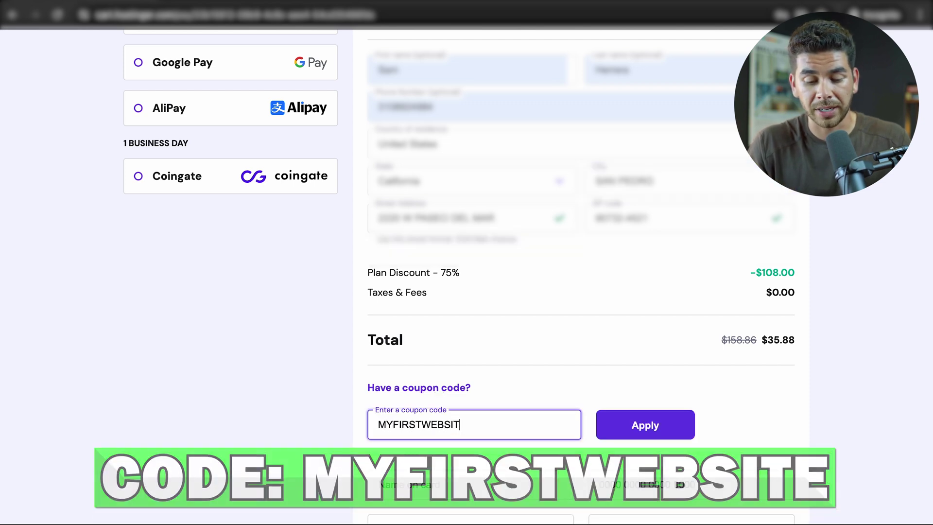
key(Return)
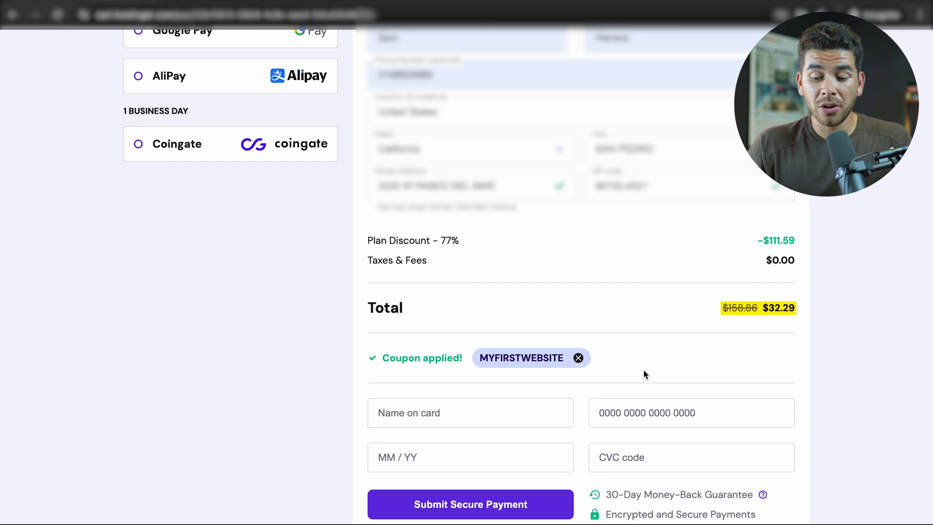
scroll(644, 373, up, 1)
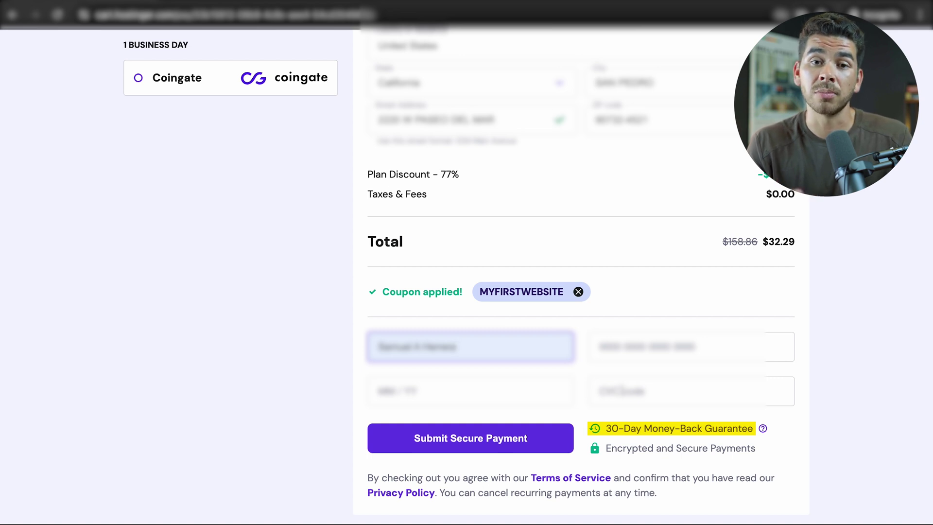
scroll(395, 427, down, 1)
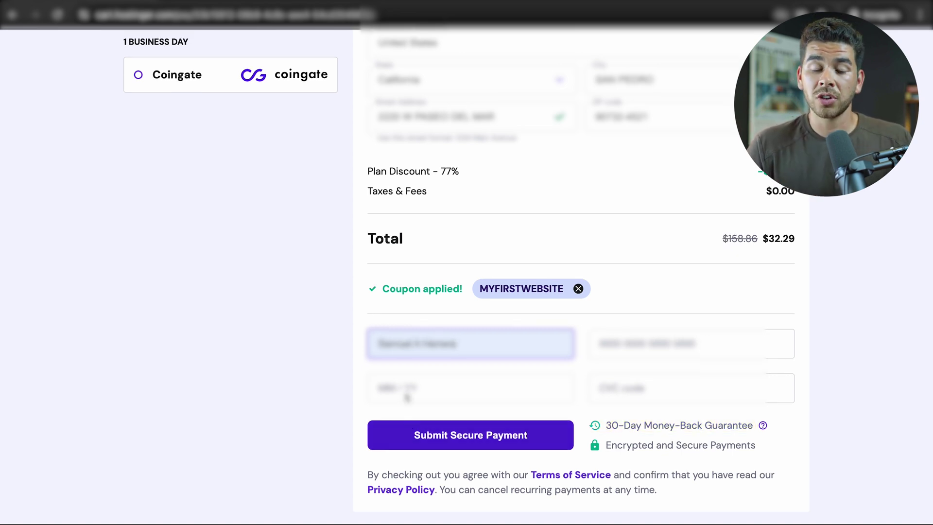